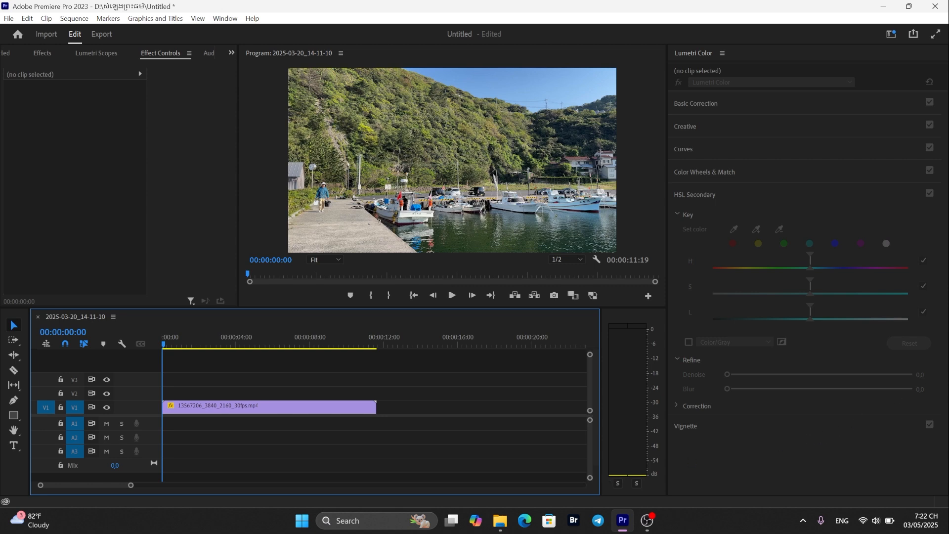
# - Show the Project panel in the left panel group and narrow the Lumetri Color panel
pyautogui.click(231, 52)
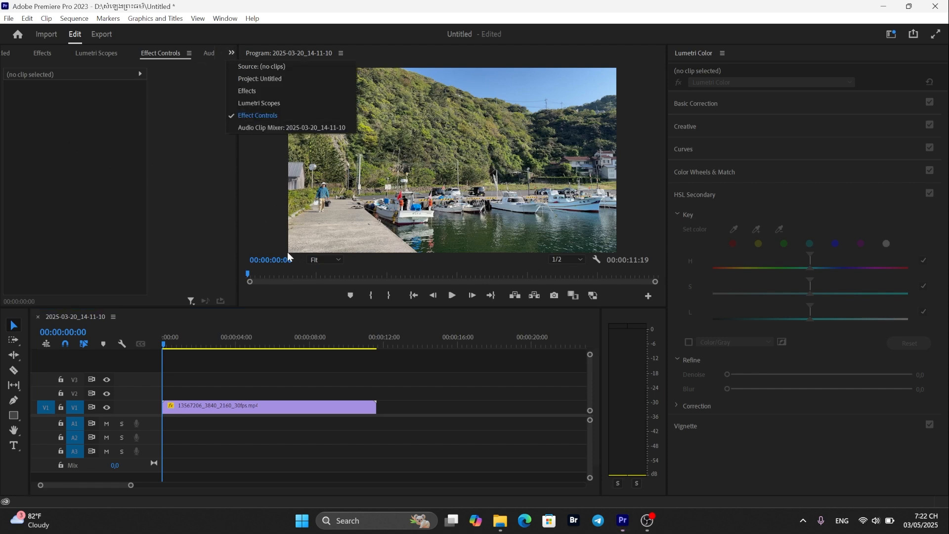
pyautogui.click(277, 78)
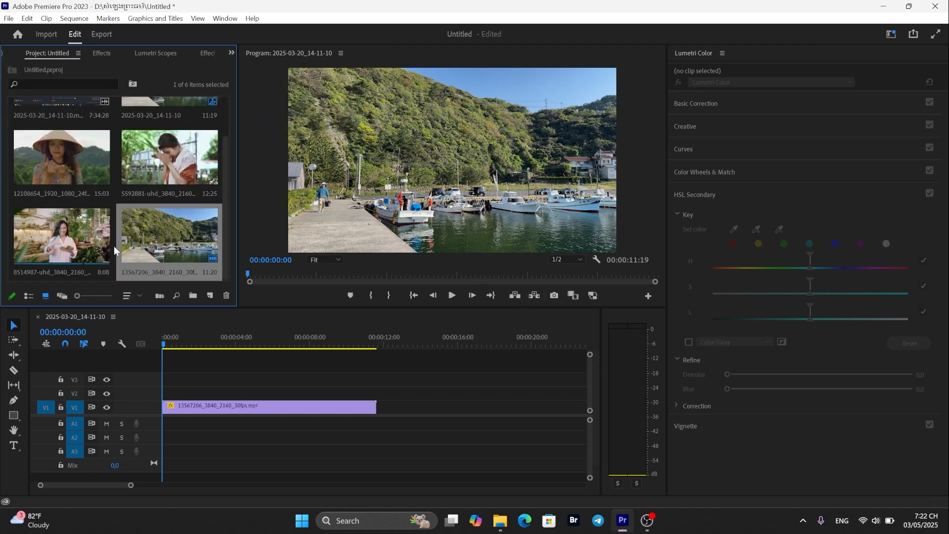
pyautogui.scroll(1, 162, 228)
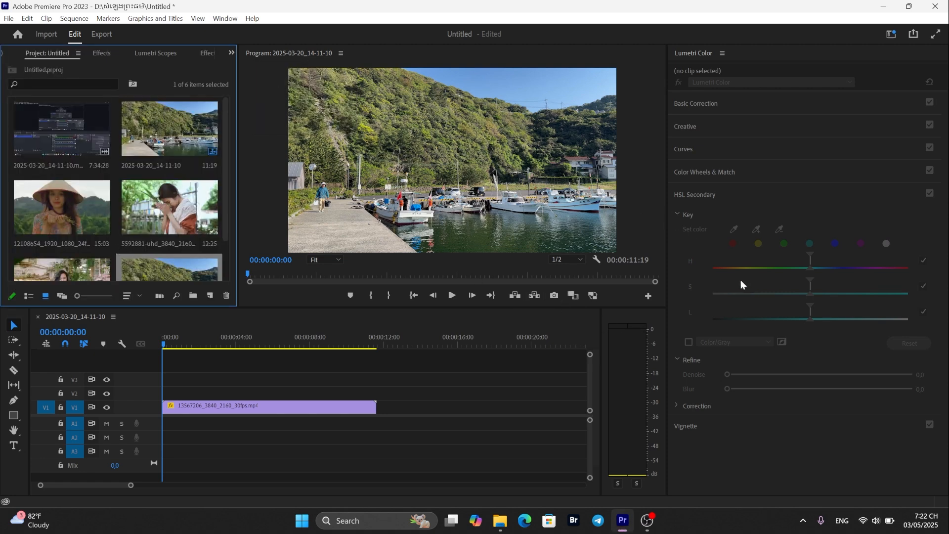
pyautogui.moveTo(667, 239); pyautogui.dragTo(715, 241)
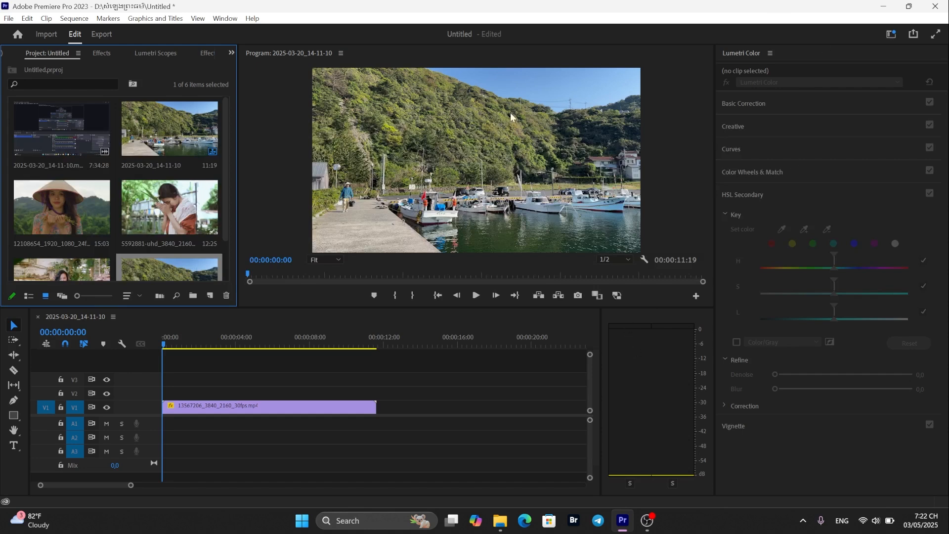
pyautogui.scroll(-2, 222, 237)
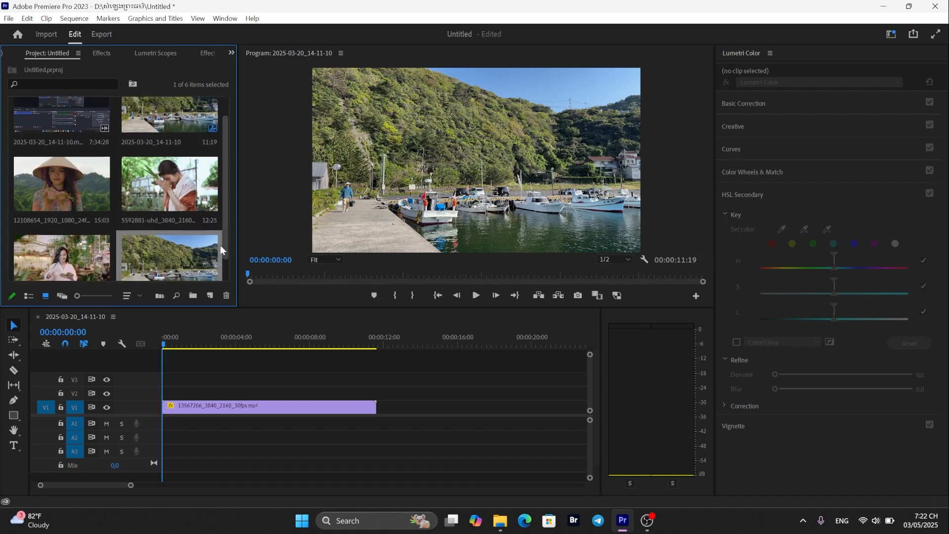
pyautogui.scroll(2, 225, 232)
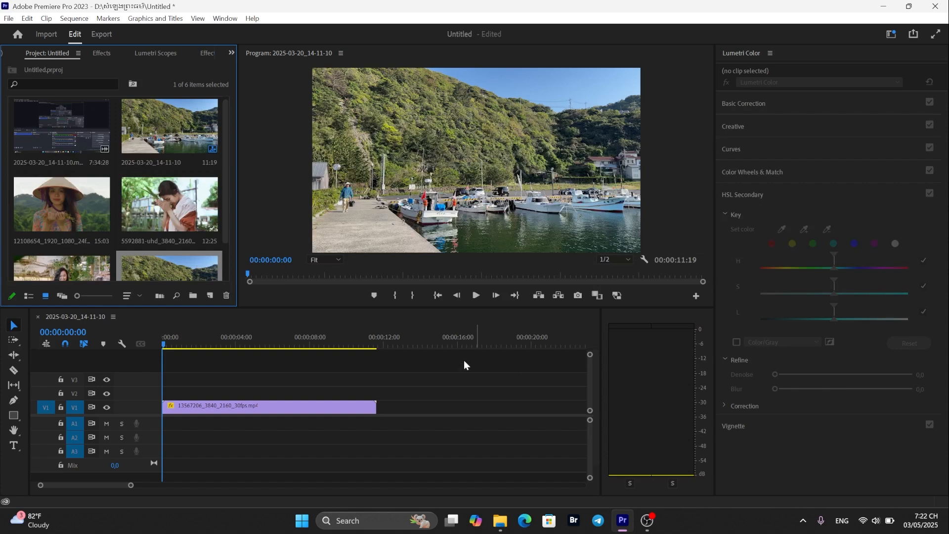
pyautogui.moveTo(226, 222)
pyautogui.mouseDown()
pyautogui.moveTo(225, 209)
pyautogui.moveTo(221, 230)
pyautogui.moveTo(219, 206)
pyautogui.mouseUp()
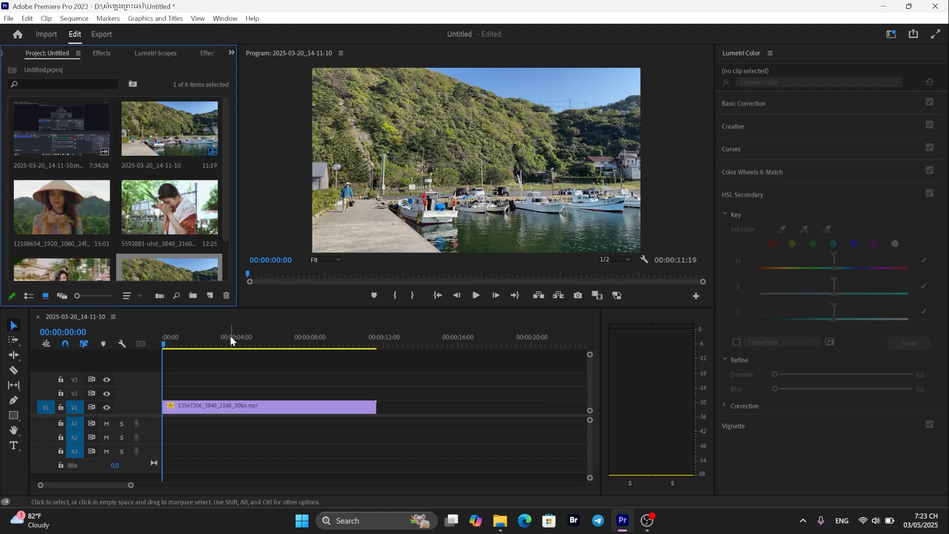
pyautogui.scroll(-2, 176, 232)
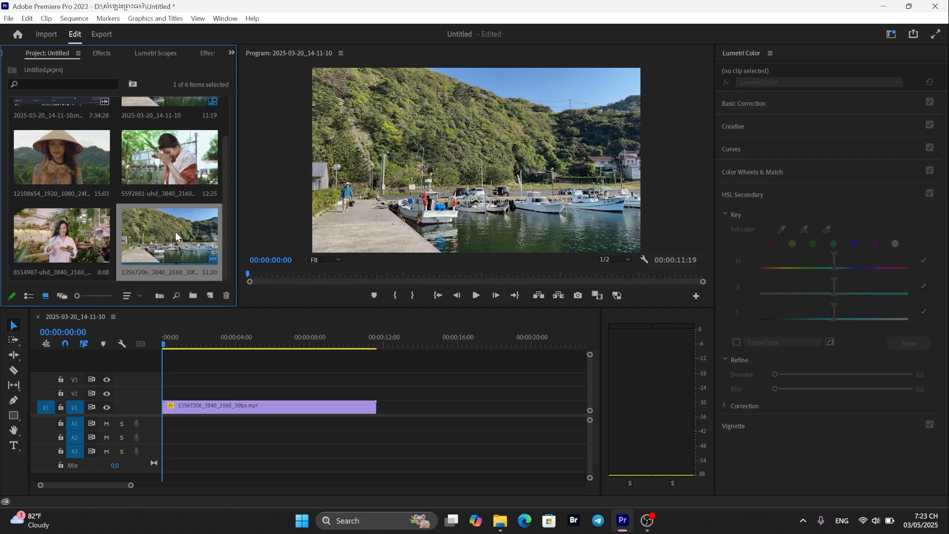
pyautogui.scroll(1, 176, 232)
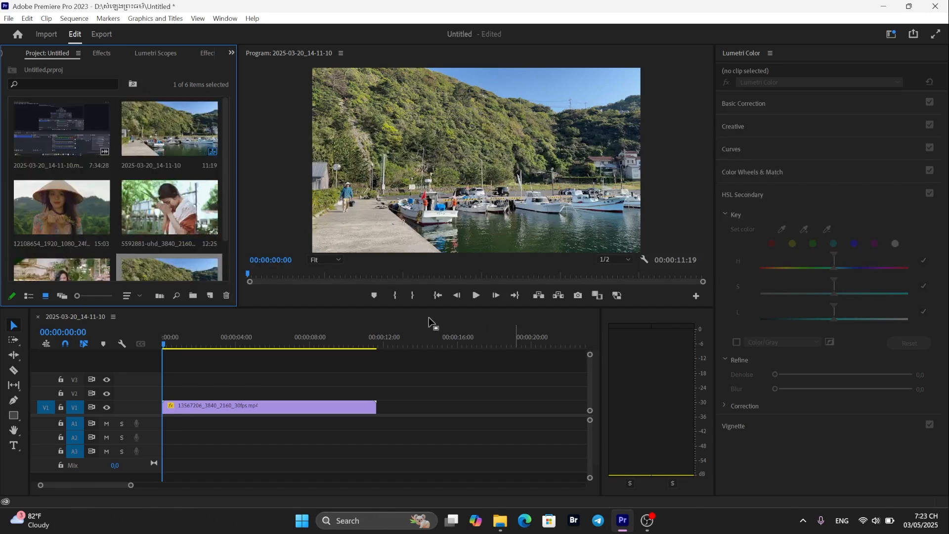
# - Duplicate the harbour clip from track V1 onto track V2 directly above it
pyautogui.moveTo(164, 344)
pyautogui.mouseDown()
pyautogui.moveTo(374, 390)
pyautogui.moveTo(165, 345)
pyautogui.mouseUp()
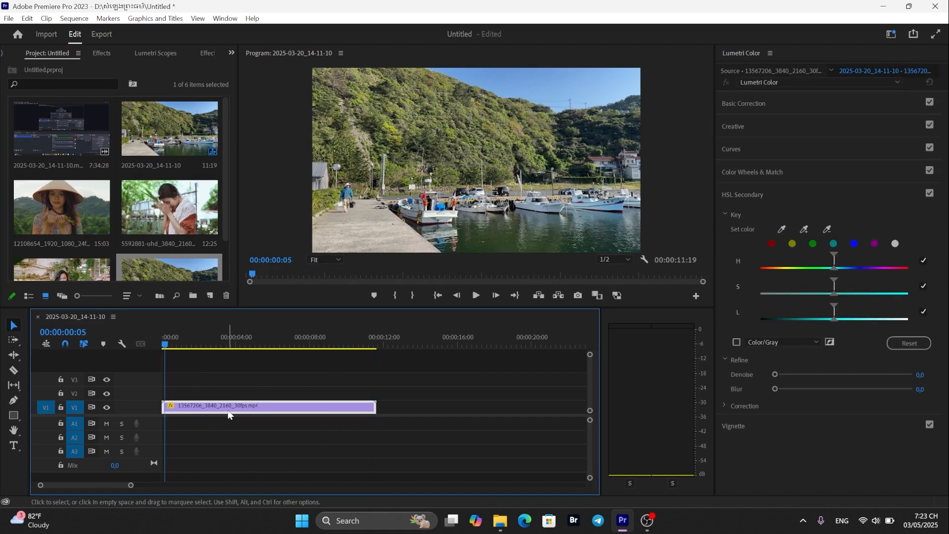
pyautogui.moveTo(227, 415); pyautogui.dragTo(224, 390)
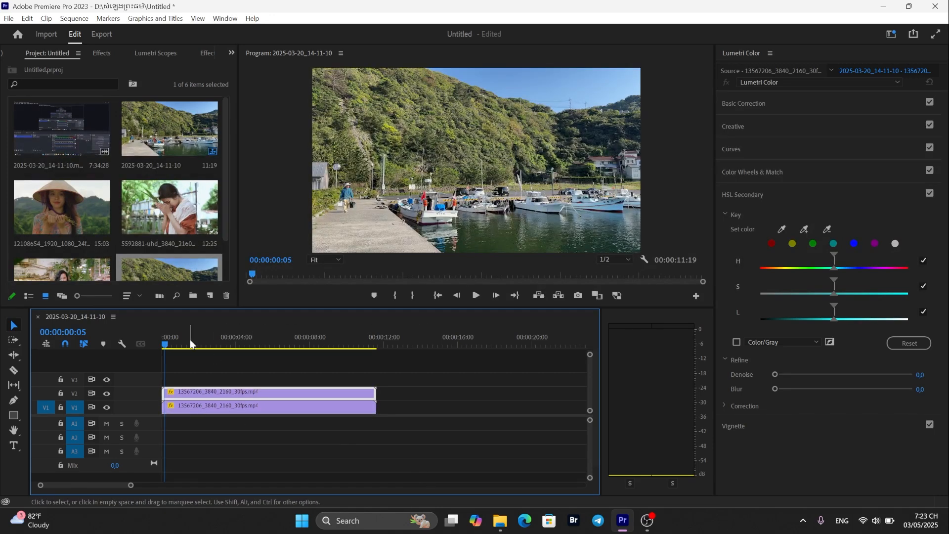
# - Close the Lumetri Color panel
pyautogui.click(769, 52)
pyautogui.click(793, 58)
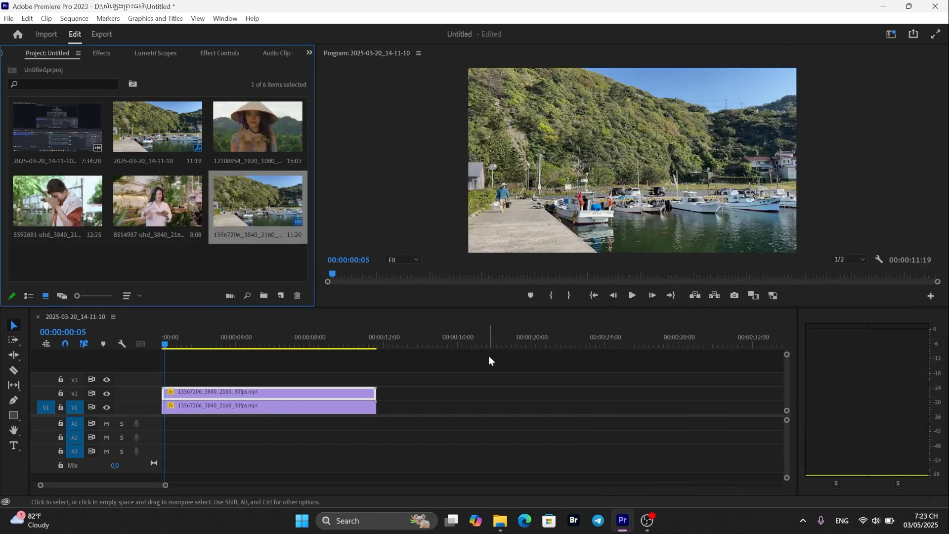
# - Return the playhead to the sequence start and select the stacked clips on V1 and V2 in turn
pyautogui.moveTo(165, 341); pyautogui.dragTo(105, 384)
pyautogui.click(217, 407)
pyautogui.click(218, 389)
pyautogui.click(224, 408)
pyautogui.click(224, 392)
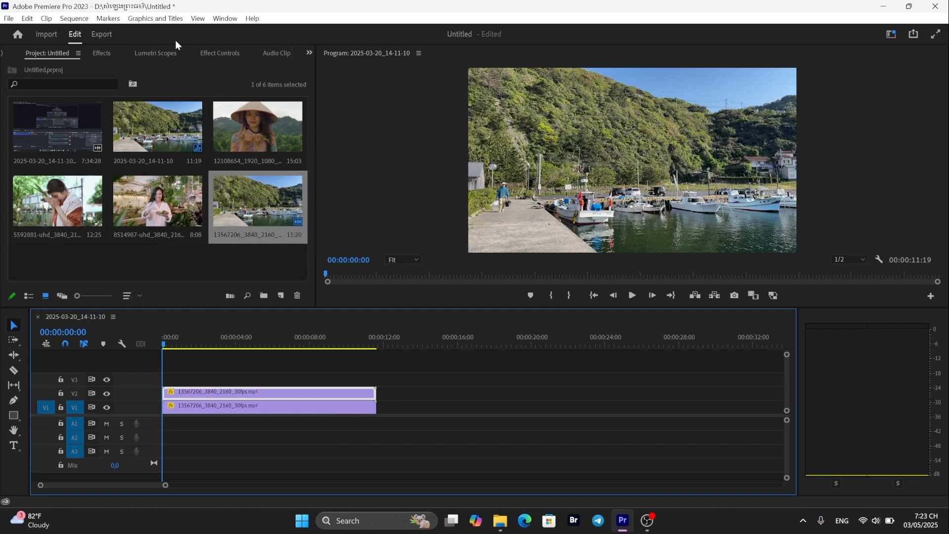
# - Open the Lumetri Scopes panel in the left panel group
pyautogui.click(232, 19)
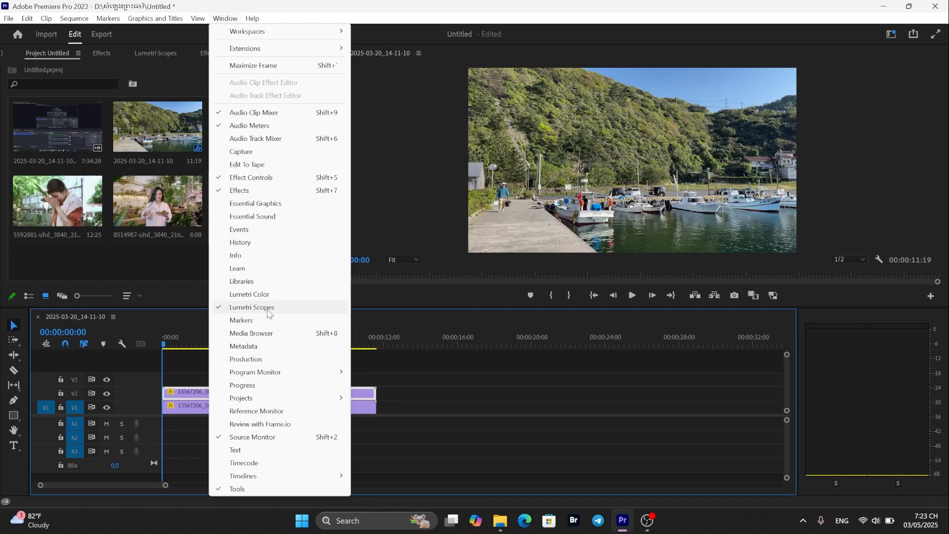
pyautogui.click(270, 307)
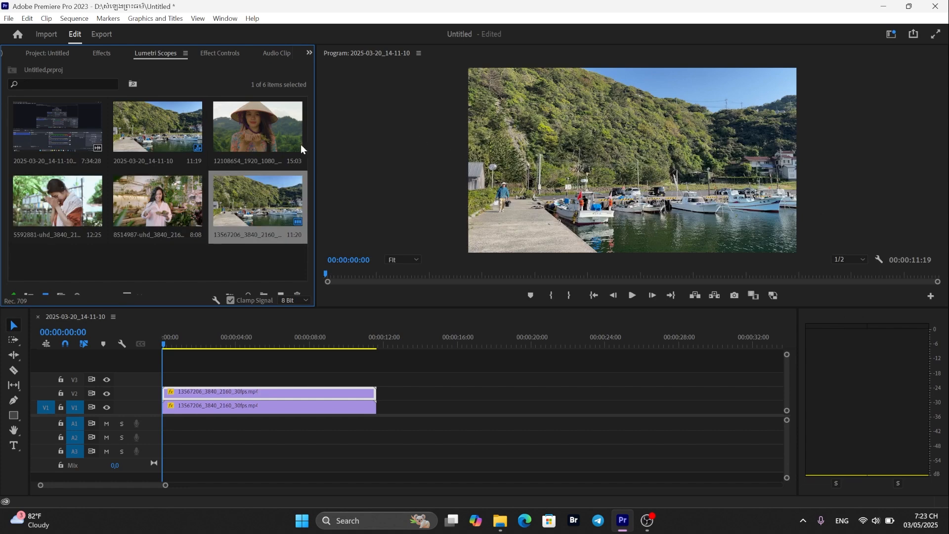
pyautogui.click(225, 18)
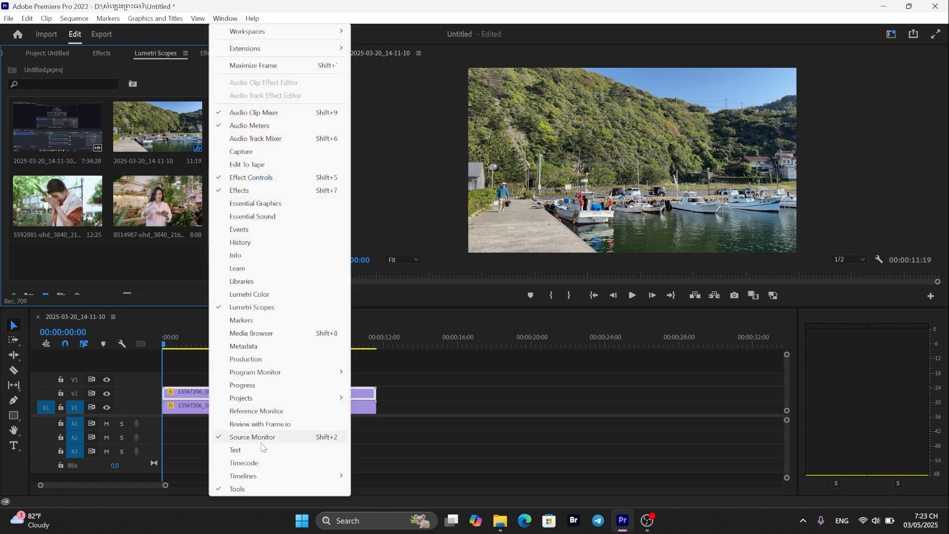
pyautogui.click(258, 307)
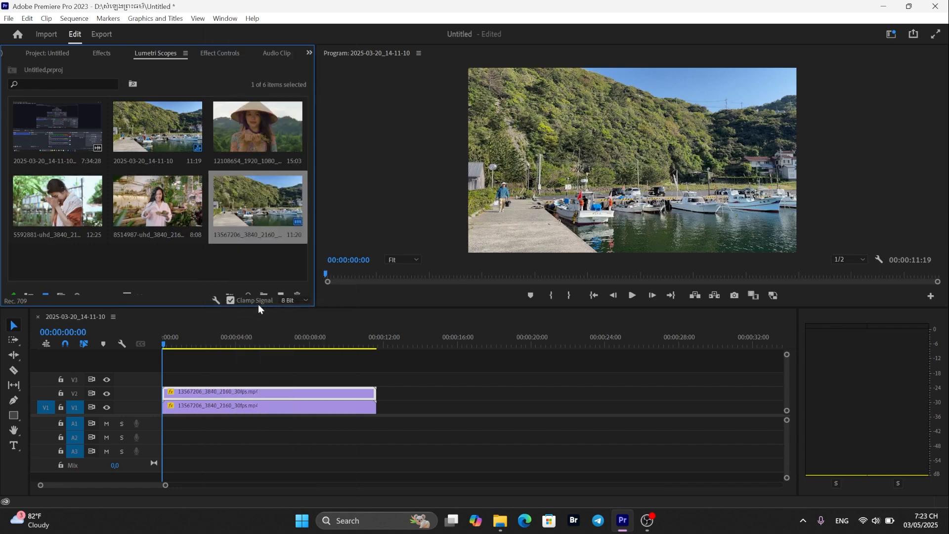
pyautogui.click(309, 52)
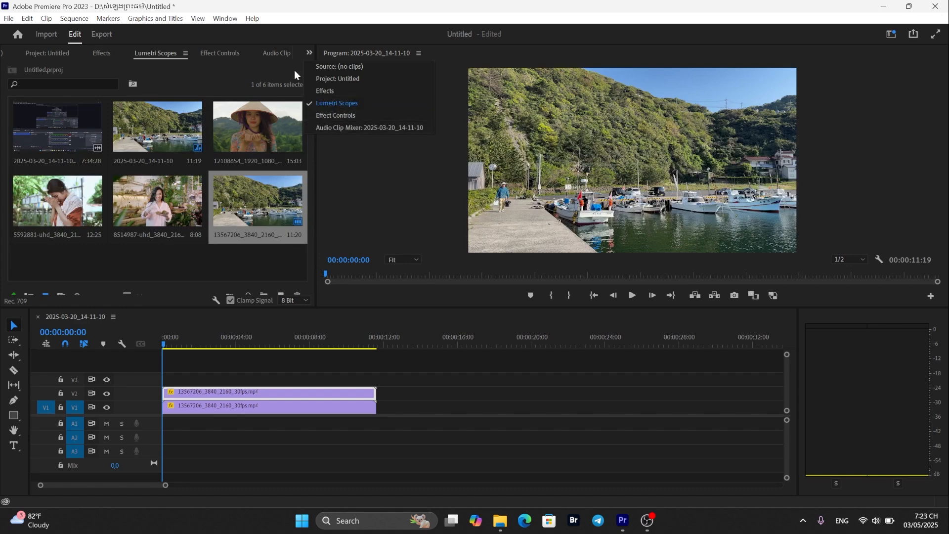
pyautogui.click(313, 52)
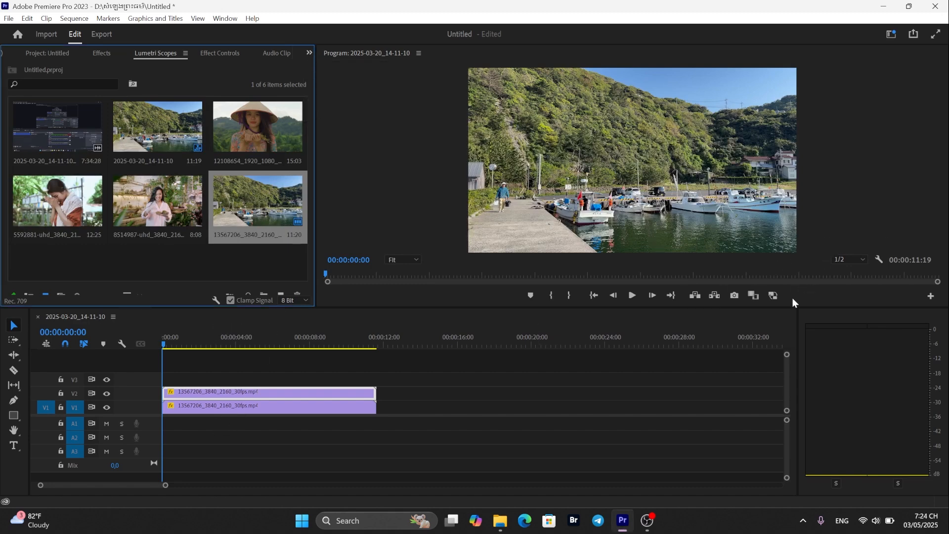
# - Widen the timeline panel slightly toward the audio meters
pyautogui.moveTo(798, 336); pyautogui.dragTo(817, 340)
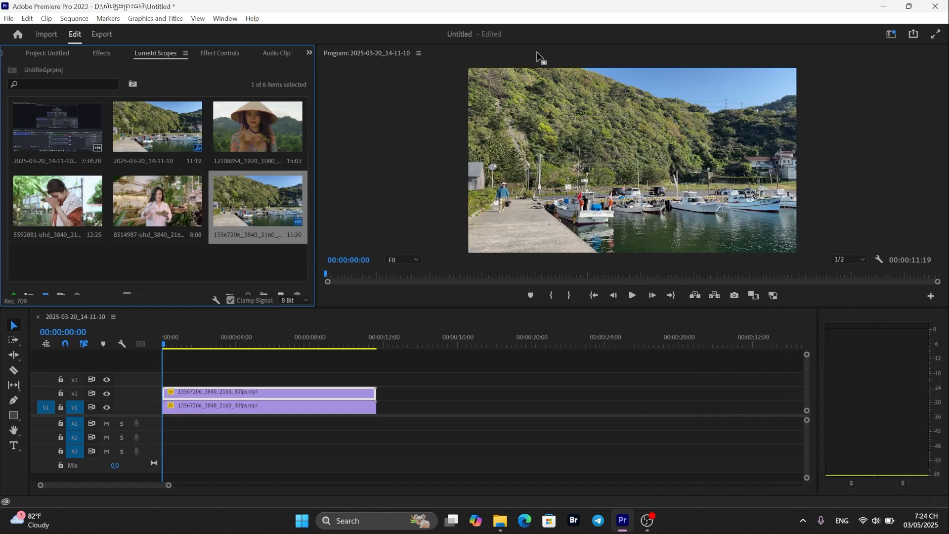
pyautogui.click(416, 54)
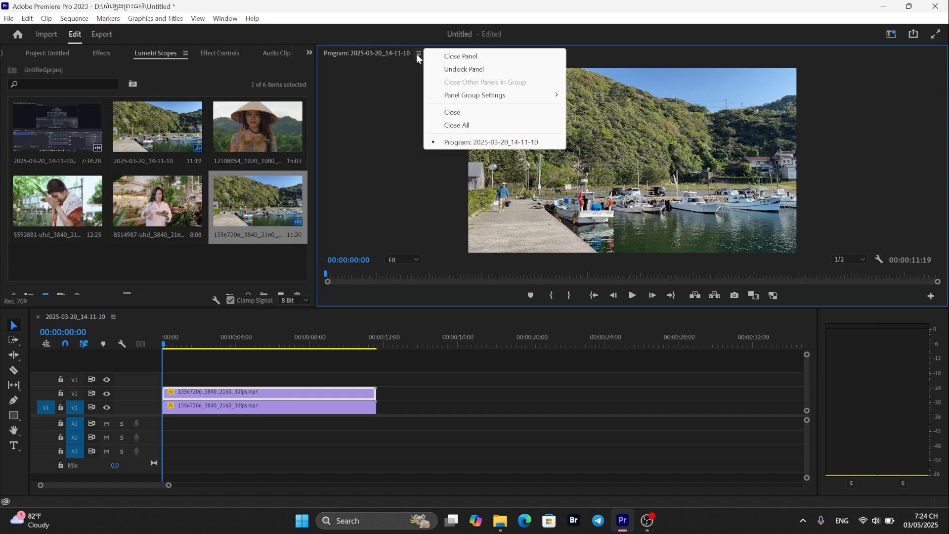
pyautogui.click(380, 180)
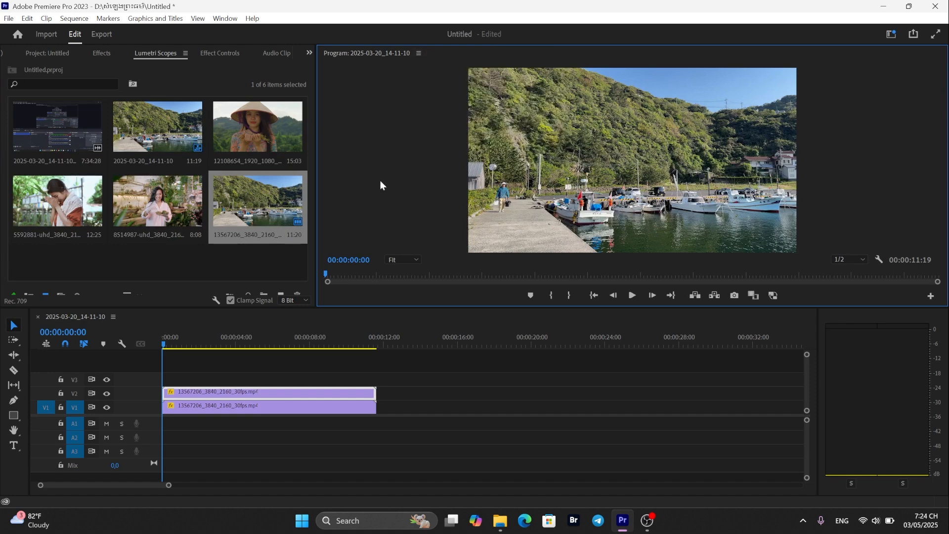
# - Reopen the Lumetri Color panel
pyautogui.click(225, 19)
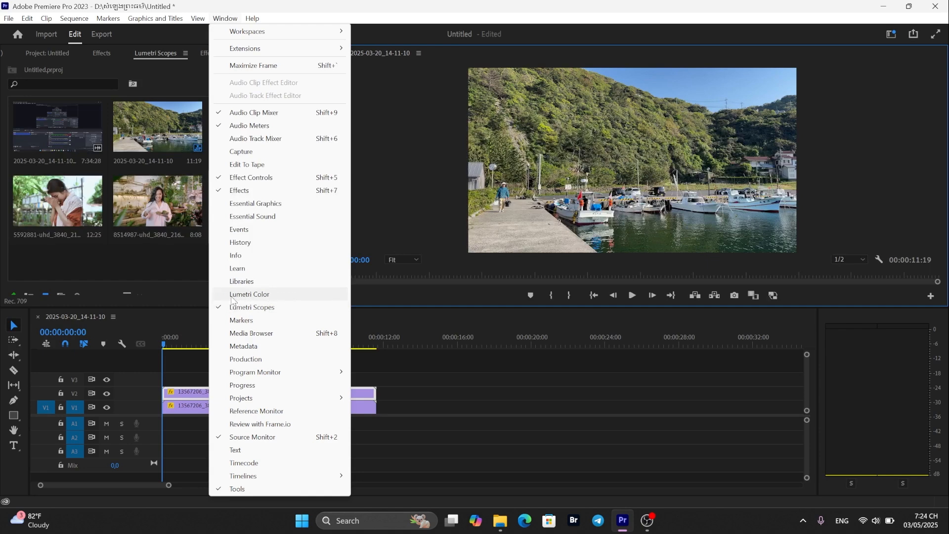
pyautogui.click(260, 294)
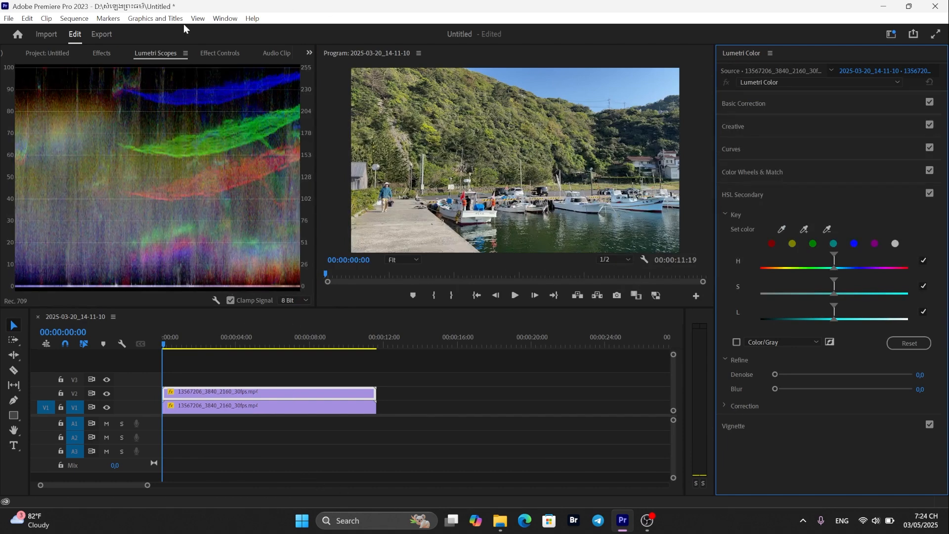
# - Narrow the Lumetri Scopes panel group to give the program monitor more room
pyautogui.click(225, 18)
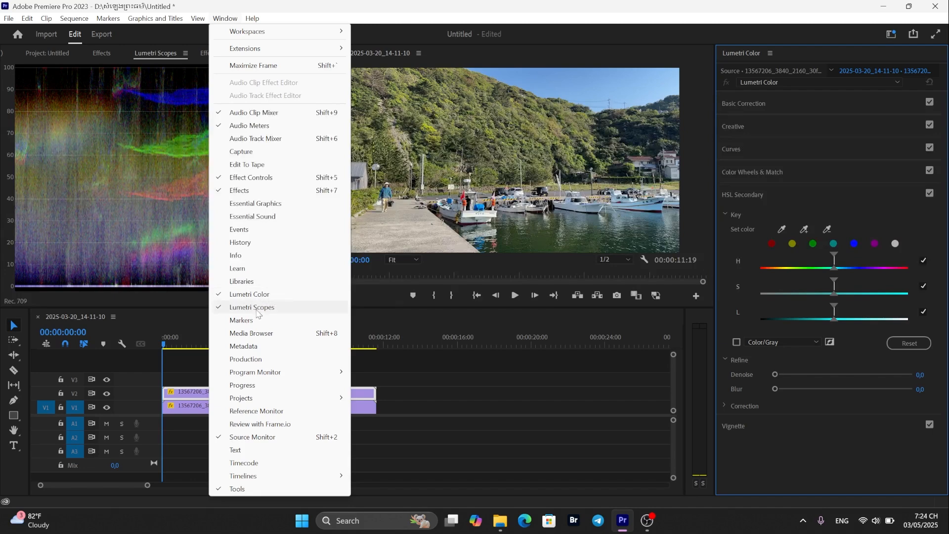
pyautogui.click(262, 295)
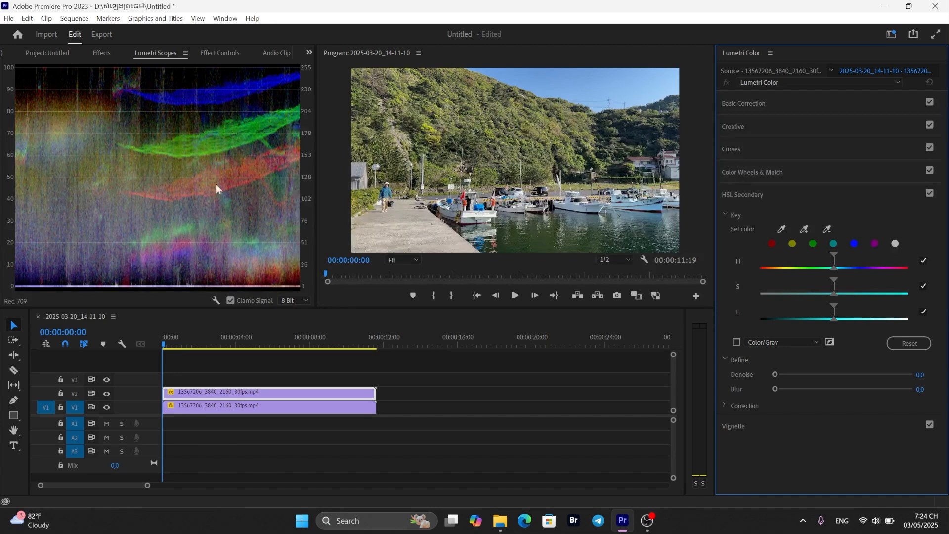
pyautogui.click(165, 58)
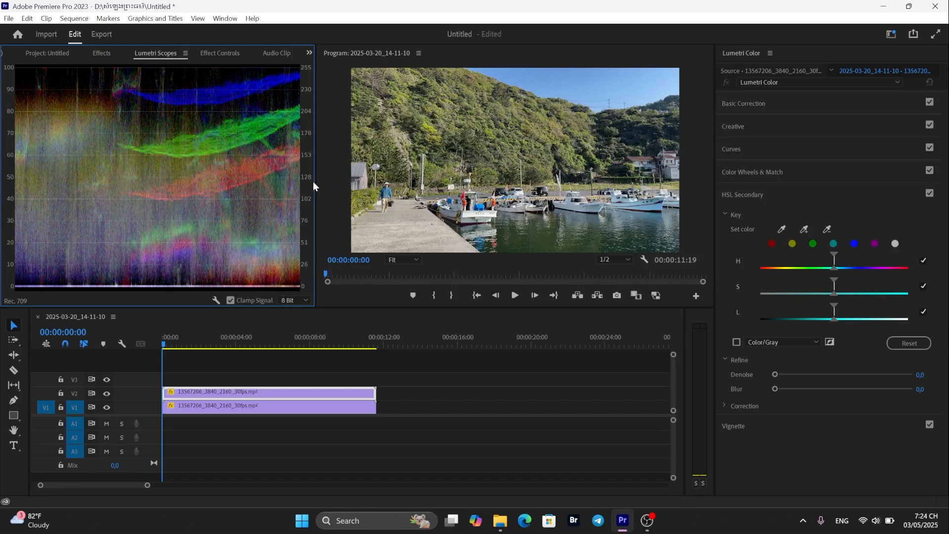
pyautogui.moveTo(315, 183); pyautogui.dragTo(231, 183)
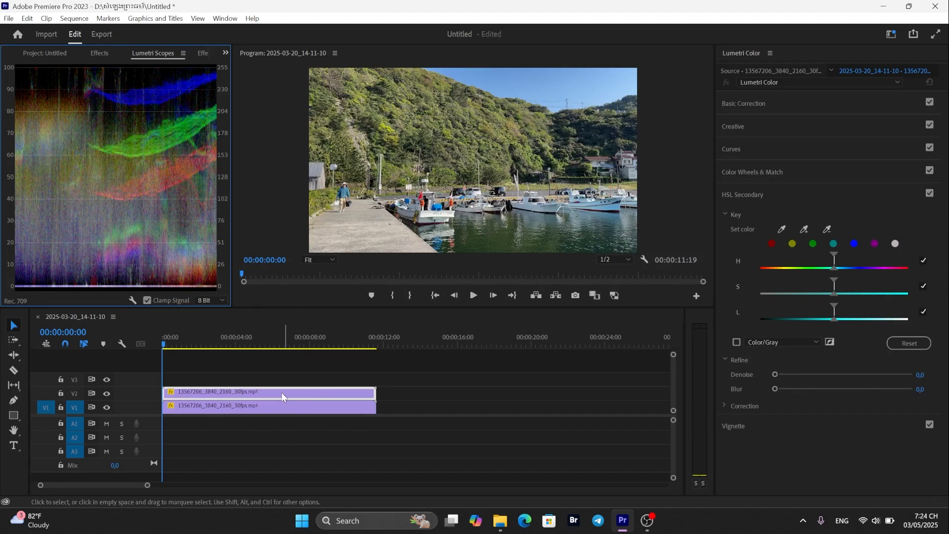
# - Move the V2 clip to start where the V1 clip ends and place the playhead at about 00:00:13:03
pyautogui.moveTo(262, 393); pyautogui.dragTo(475, 396)
pyautogui.moveTo(162, 342); pyautogui.dragTo(283, 343)
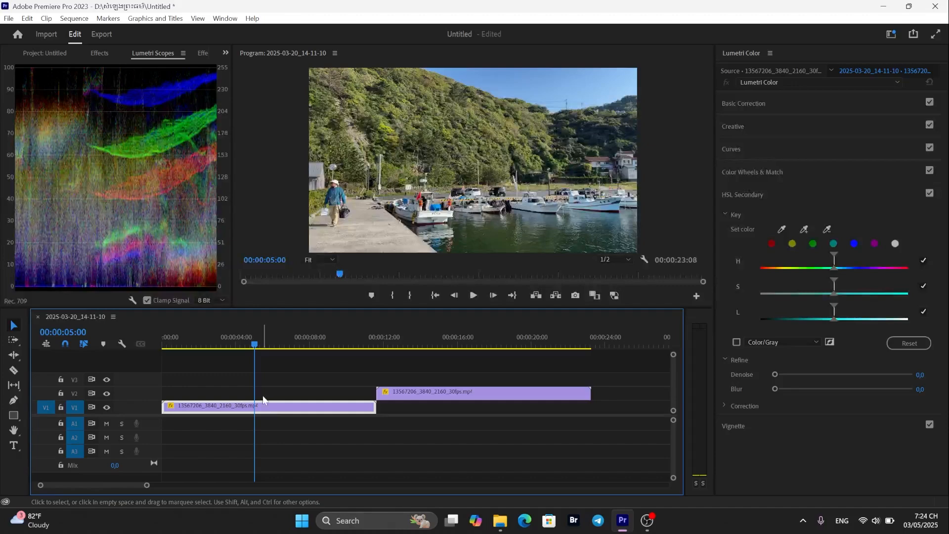
pyautogui.click(254, 344)
pyautogui.moveTo(254, 344); pyautogui.dragTo(402, 347)
pyautogui.click(449, 401)
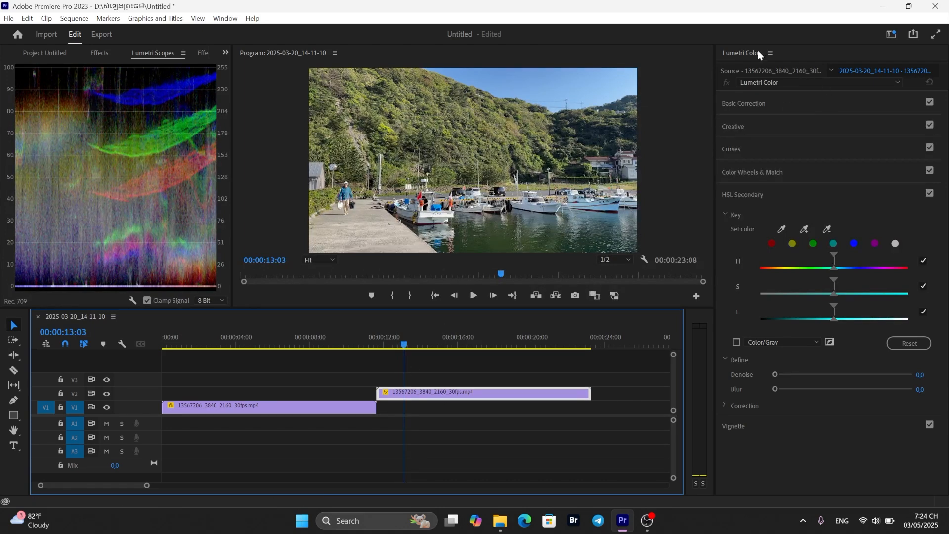
# - Collapse the HSL Secondary Key section and expand Basic Correction in Lumetri Color
pyautogui.click(745, 53)
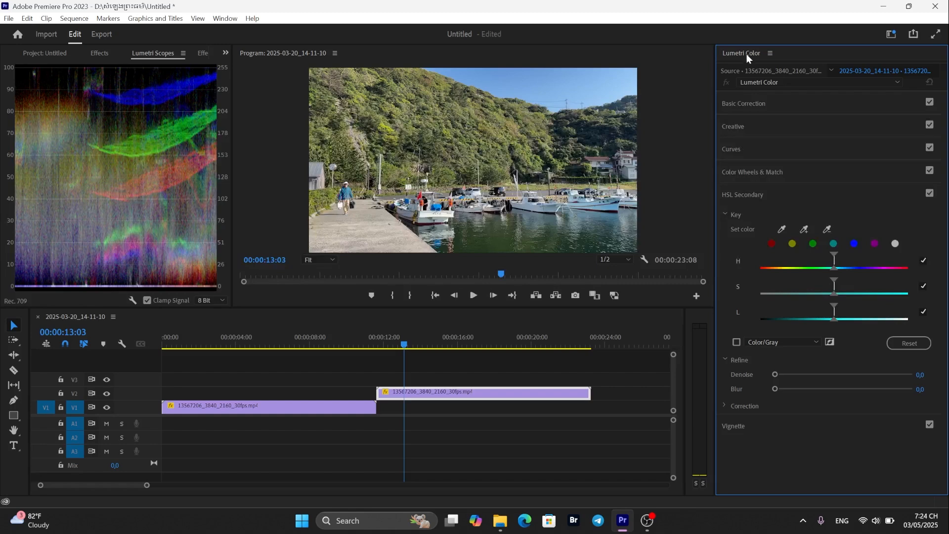
pyautogui.click(225, 18)
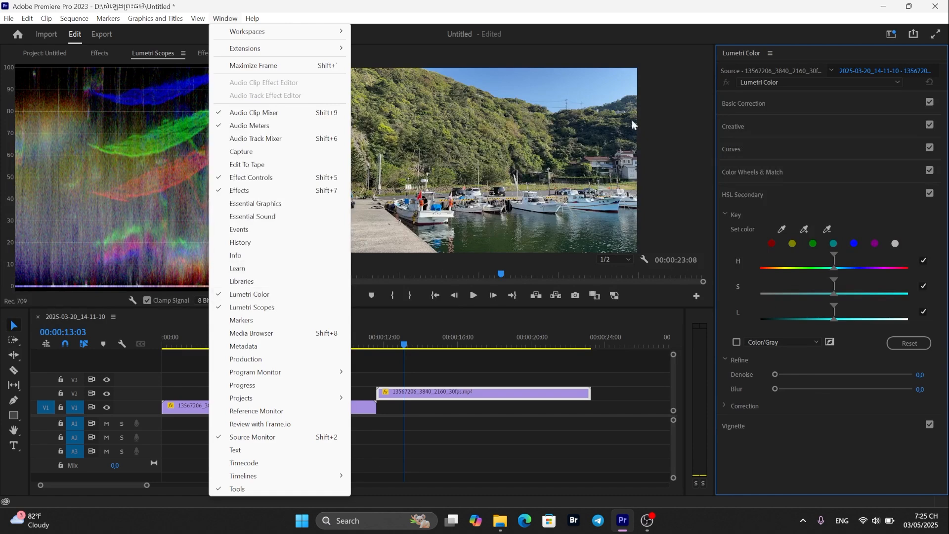
pyautogui.click(736, 60)
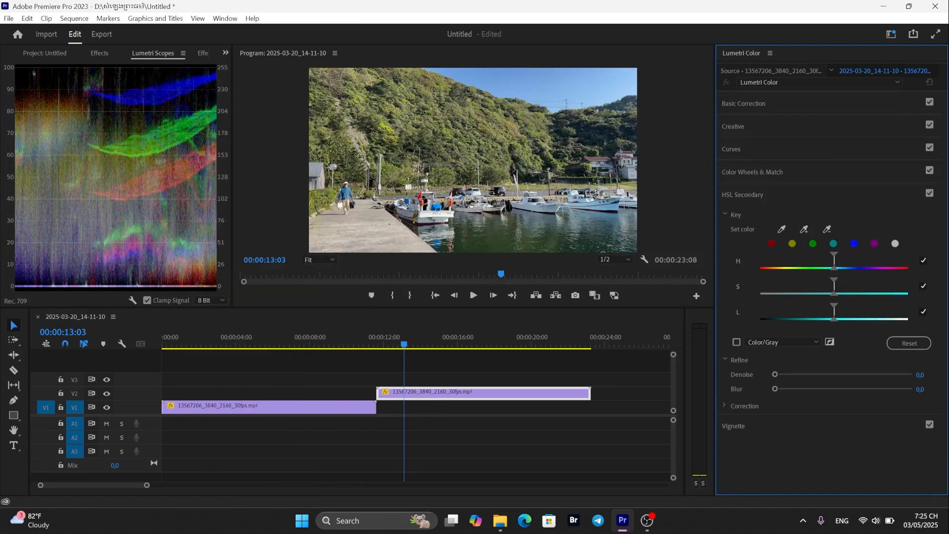
pyautogui.click(726, 213)
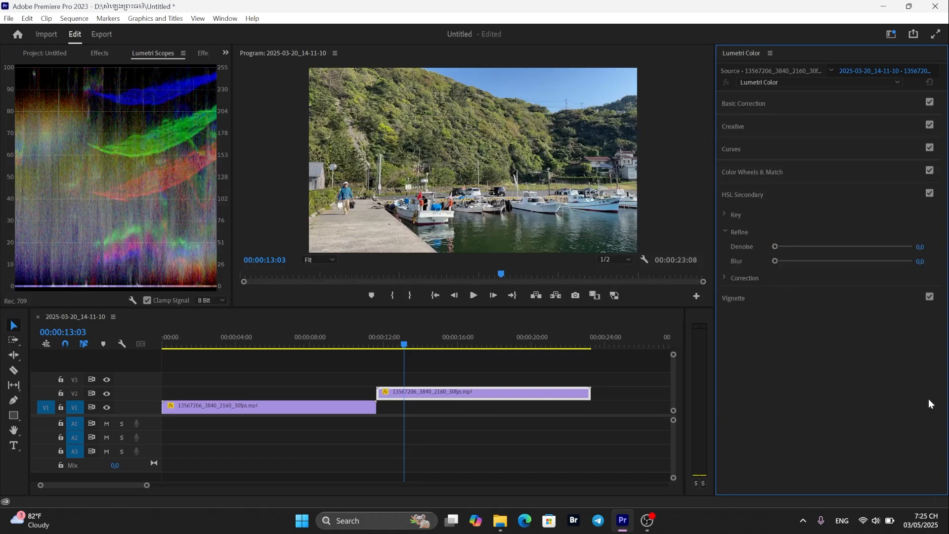
pyautogui.click(758, 104)
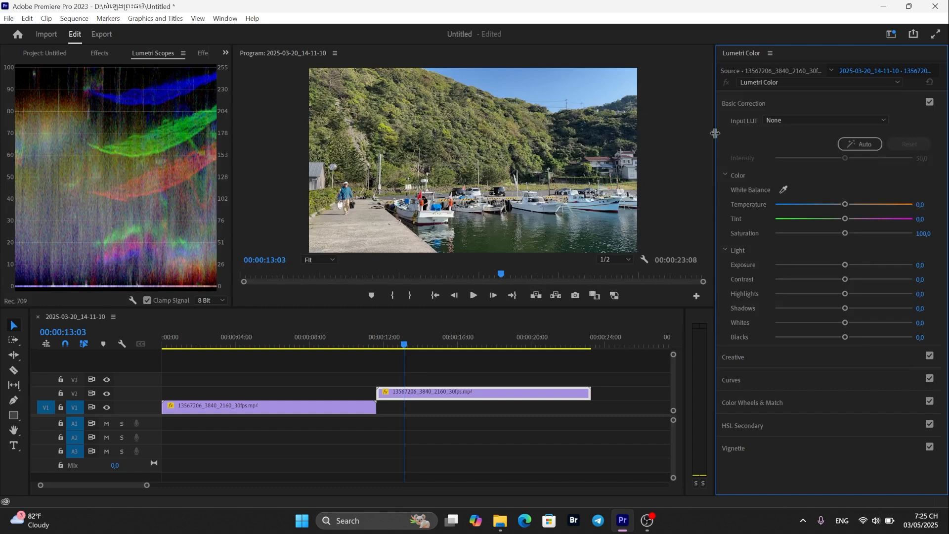
# - Apply the ALEXA_Default_LogC2Rec709 input LUT to the V2 clip
pyautogui.click(883, 120)
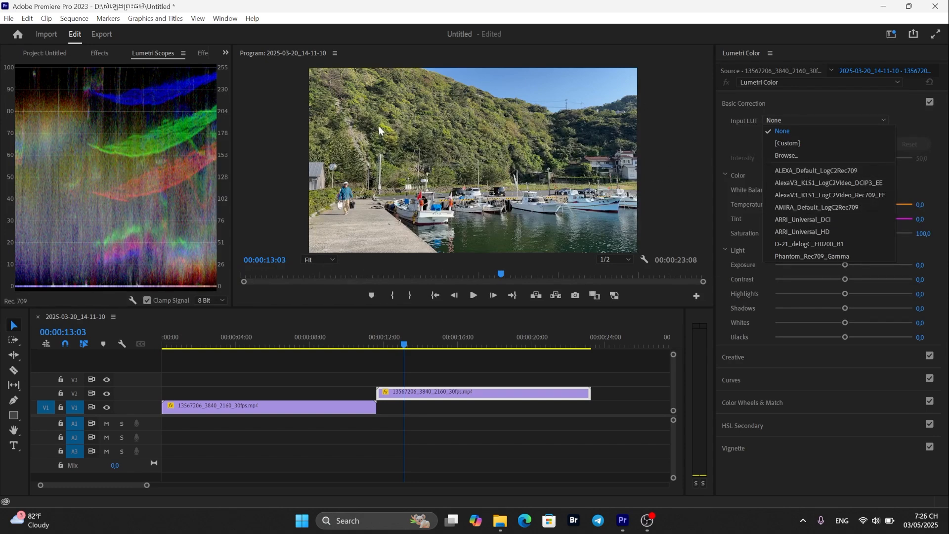
pyautogui.click(817, 170)
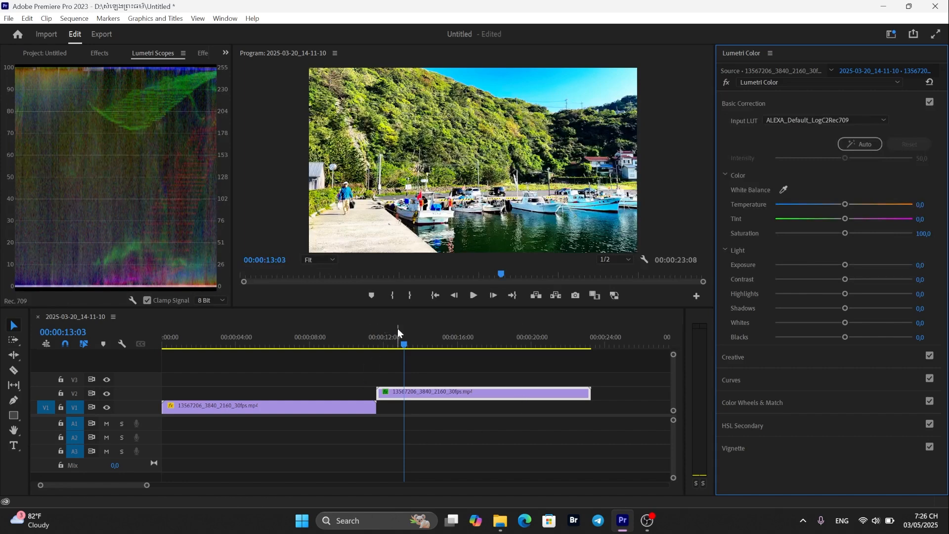
# - Scrub the playhead through the V2 clip to 00:00:13:24 and select that clip
pyautogui.moveTo(321, 343); pyautogui.dragTo(437, 356)
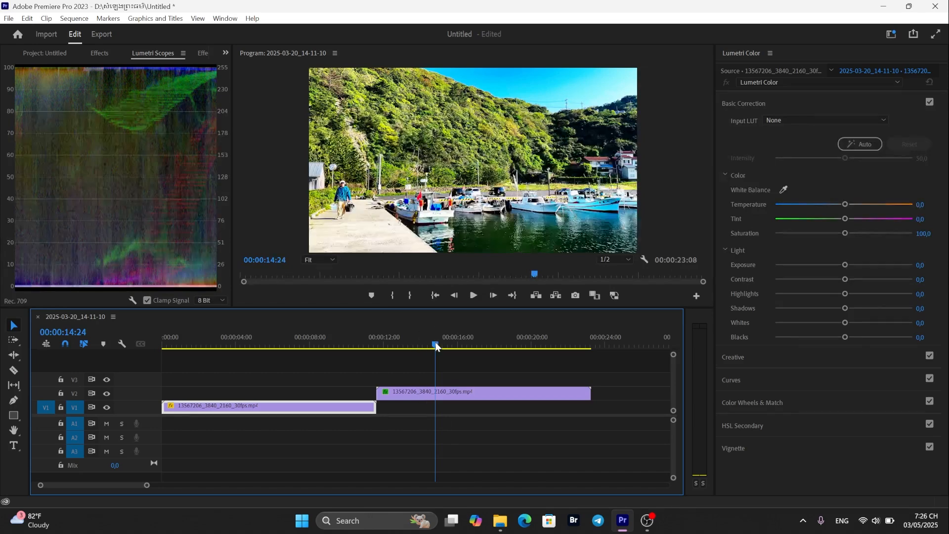
pyautogui.moveTo(436, 346); pyautogui.dragTo(416, 346)
pyautogui.click(435, 393)
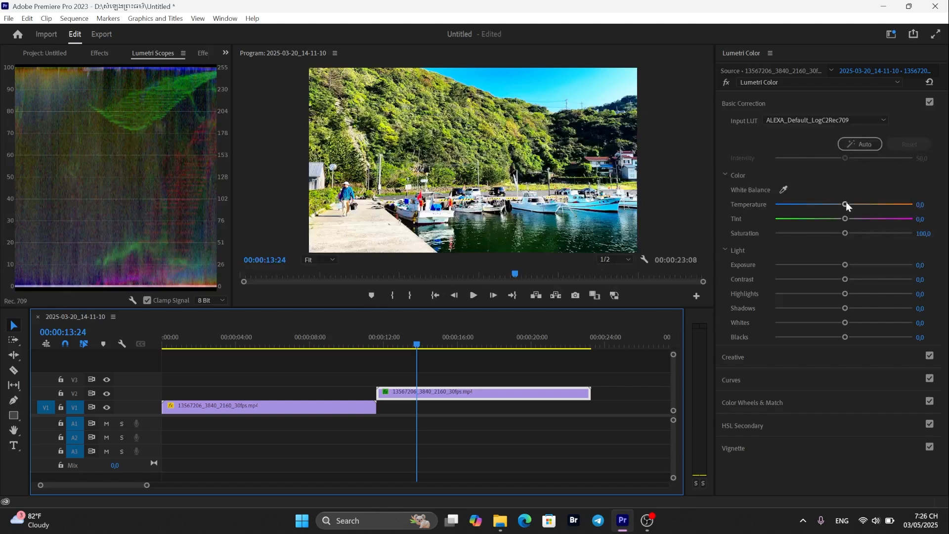
# - Lower the Temperature to -4.0 and set the input LUT back to None
pyautogui.moveTo(846, 204)
pyautogui.mouseDown()
pyautogui.moveTo(829, 207)
pyautogui.moveTo(840, 204)
pyautogui.mouseUp()
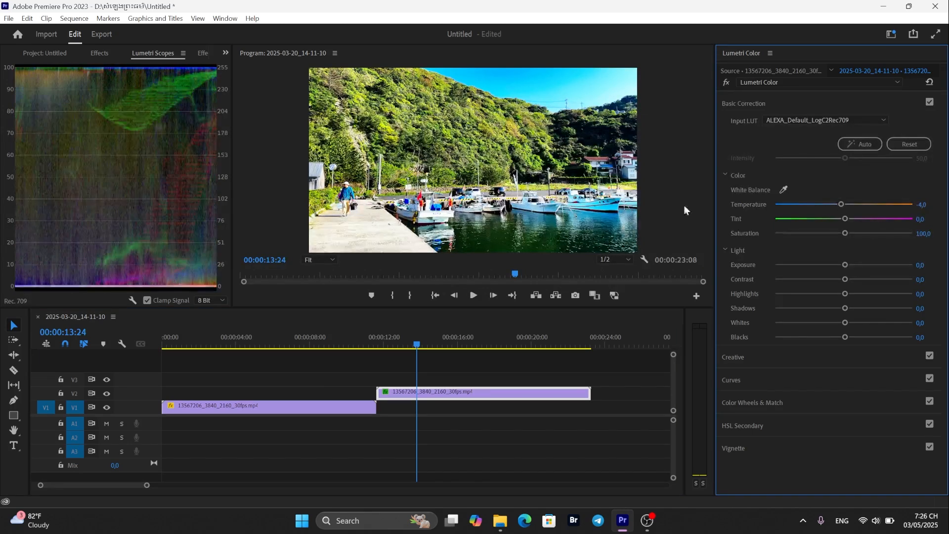
pyautogui.click(856, 119)
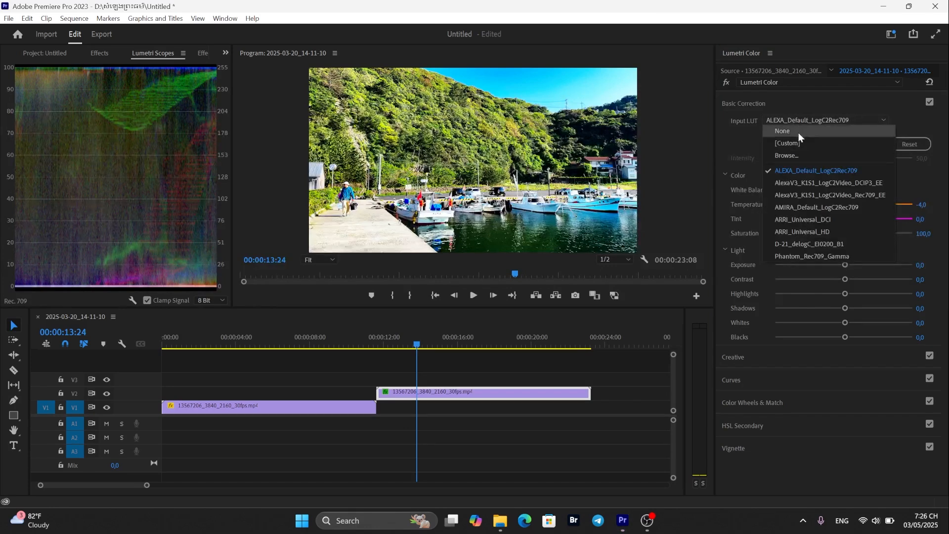
pyautogui.click(797, 132)
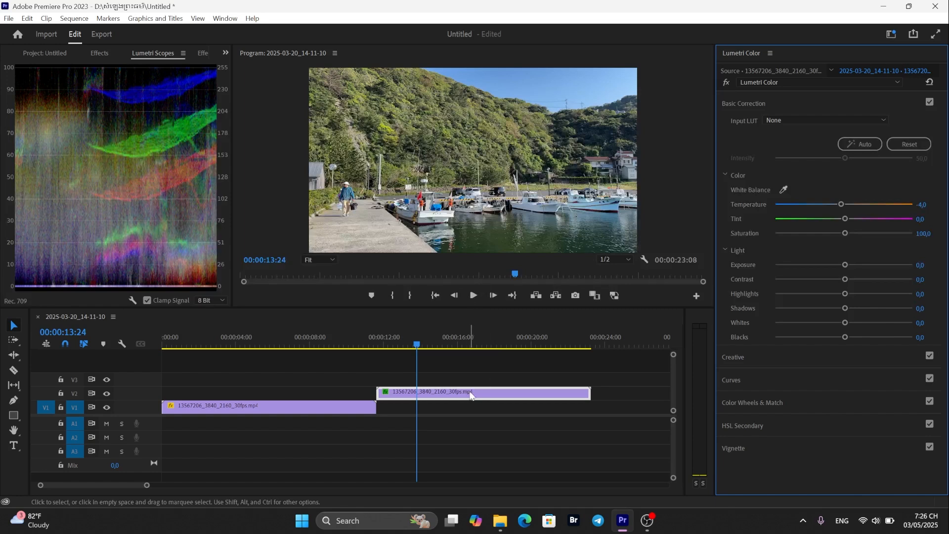
# - Reselect the V2 clip and set its Temperature to 6.5 and Tint to -8.1
pyautogui.click(546, 395)
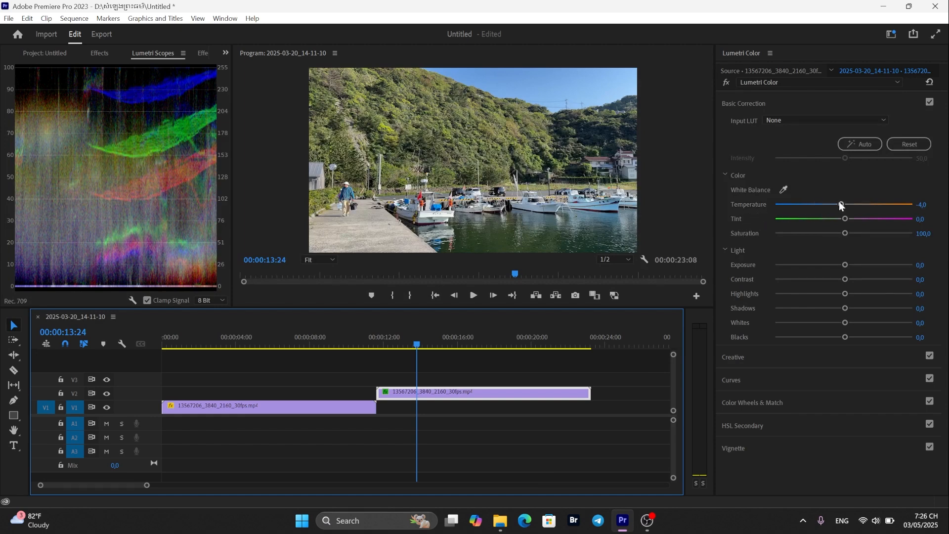
pyautogui.moveTo(840, 202); pyautogui.dragTo(848, 204)
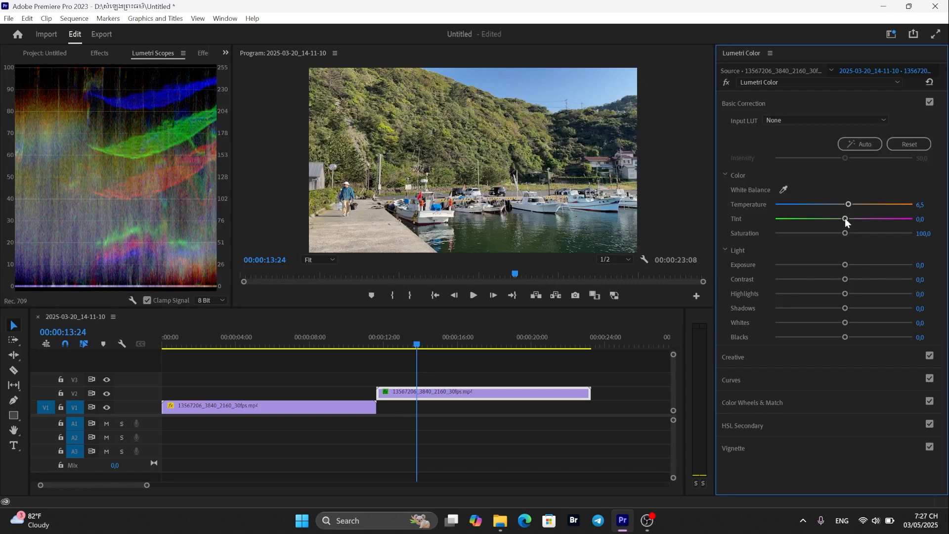
pyautogui.moveTo(845, 219)
pyautogui.mouseDown()
pyautogui.moveTo(855, 219)
pyautogui.moveTo(837, 218)
pyautogui.mouseUp()
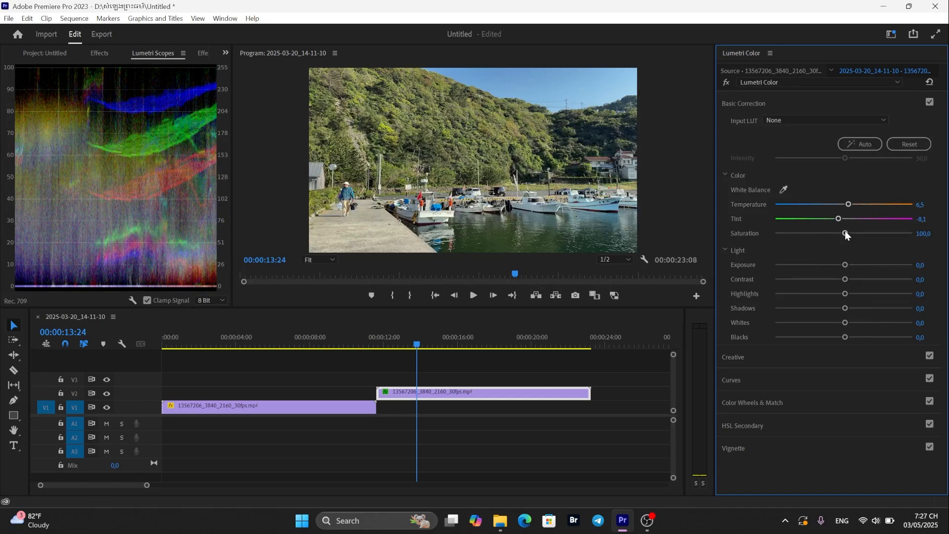
# - Adjust the Saturation slider, settling at 104.0
pyautogui.moveTo(844, 232); pyautogui.dragTo(871, 234)
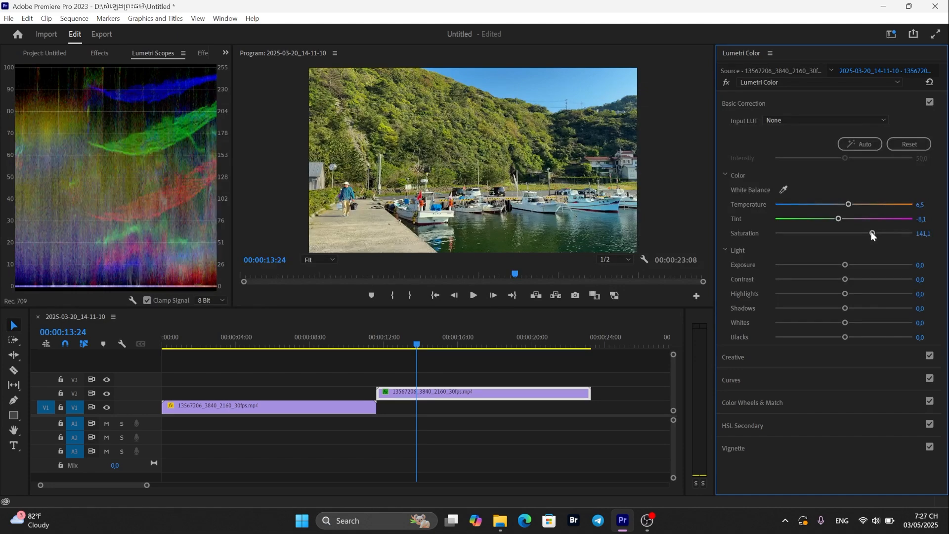
pyautogui.moveTo(871, 231); pyautogui.dragTo(804, 233)
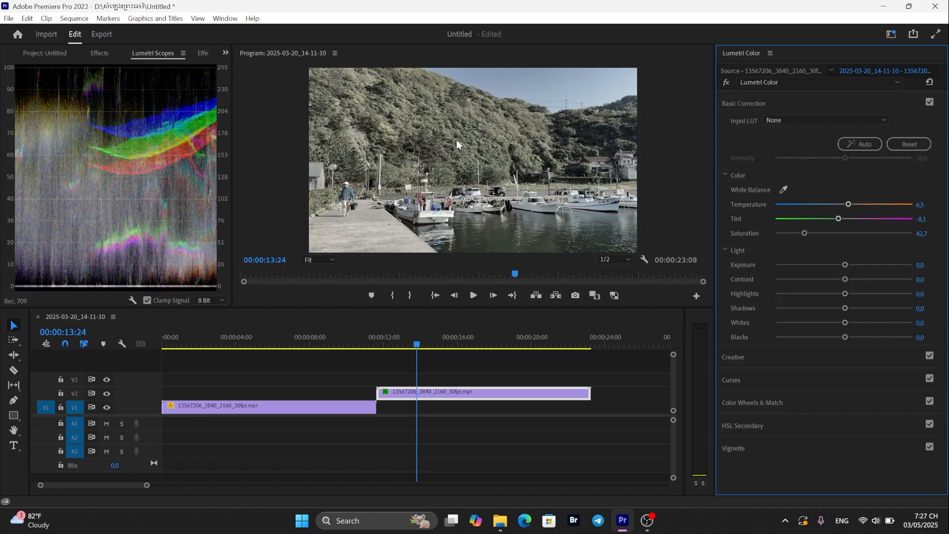
pyautogui.moveTo(805, 232); pyautogui.dragTo(845, 235)
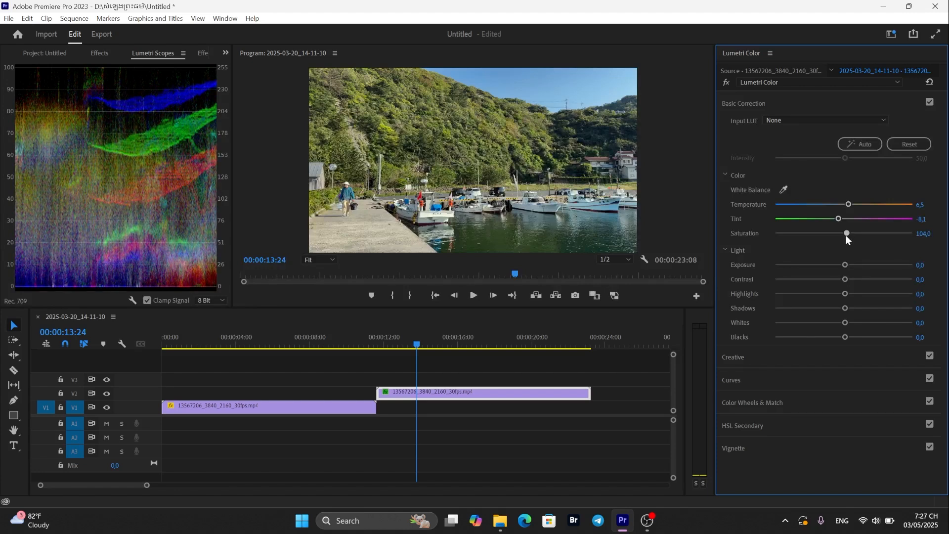
pyautogui.moveTo(845, 236); pyautogui.dragTo(846, 235)
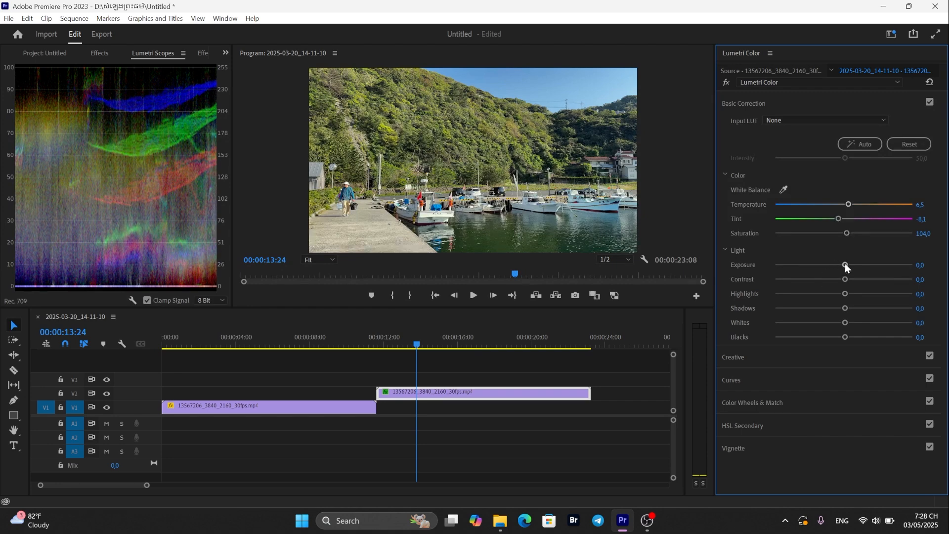
# - Try raising Exposure to 1.5, then return it to 0.0
pyautogui.moveTo(845, 266); pyautogui.dragTo(863, 265)
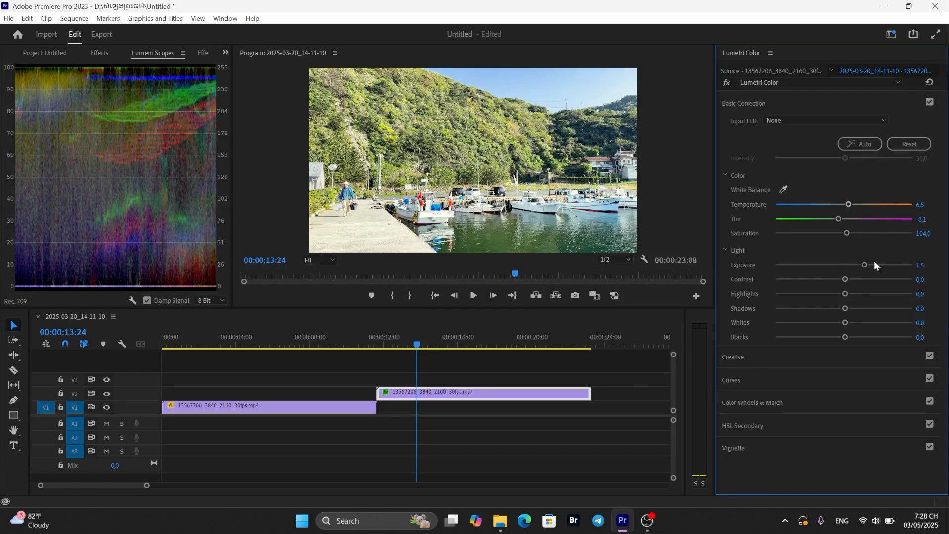
pyautogui.moveTo(864, 265); pyautogui.dragTo(842, 271)
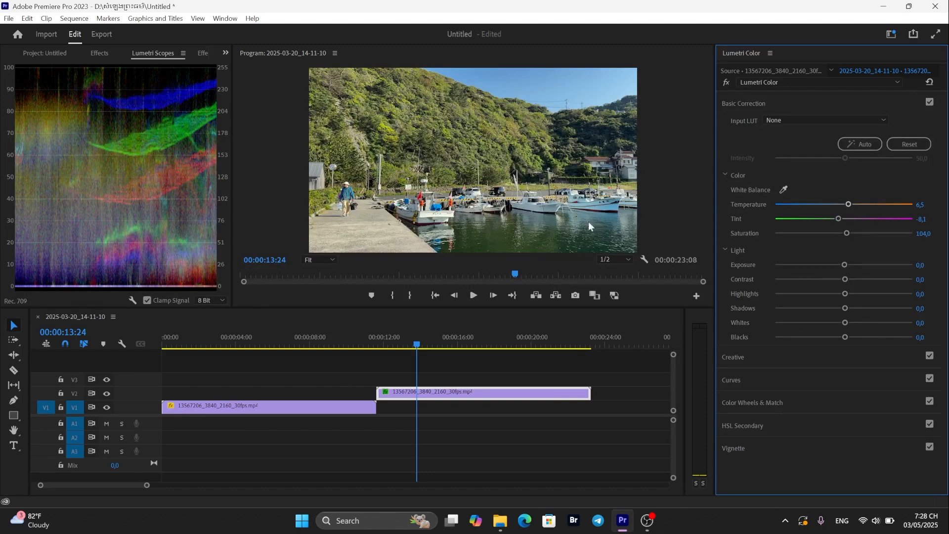
# - Experiment with the Contrast slider and settle it at 1.6
pyautogui.moveTo(845, 280); pyautogui.dragTo(872, 280)
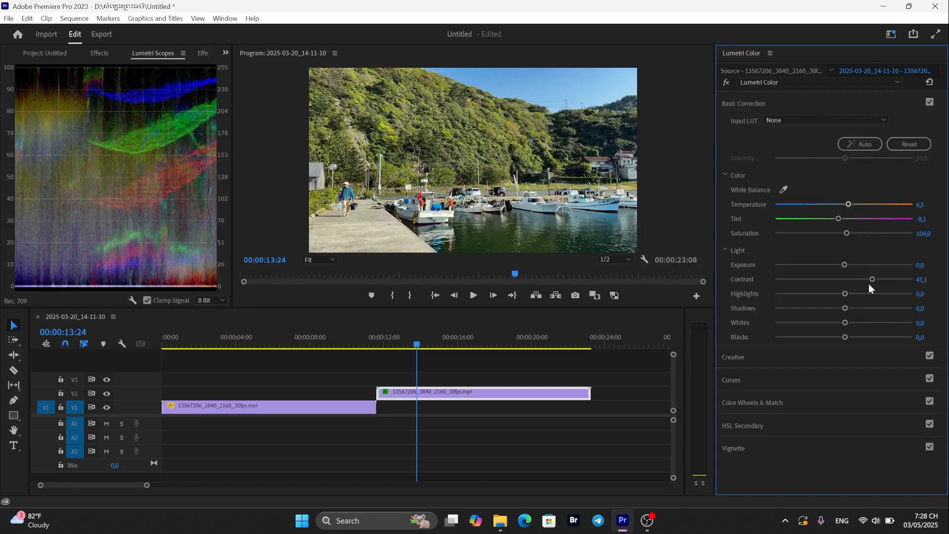
pyautogui.moveTo(873, 279); pyautogui.dragTo(897, 280)
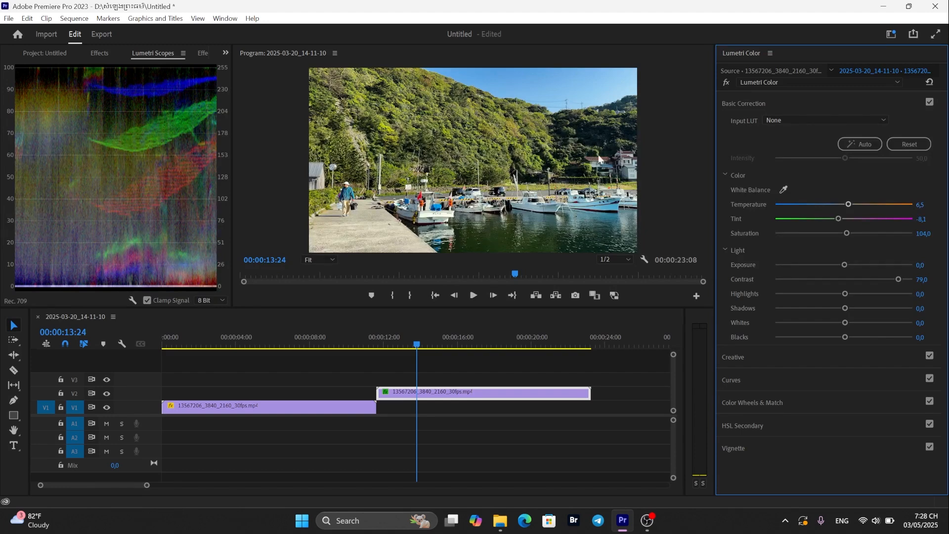
pyautogui.moveTo(898, 280); pyautogui.dragTo(843, 277)
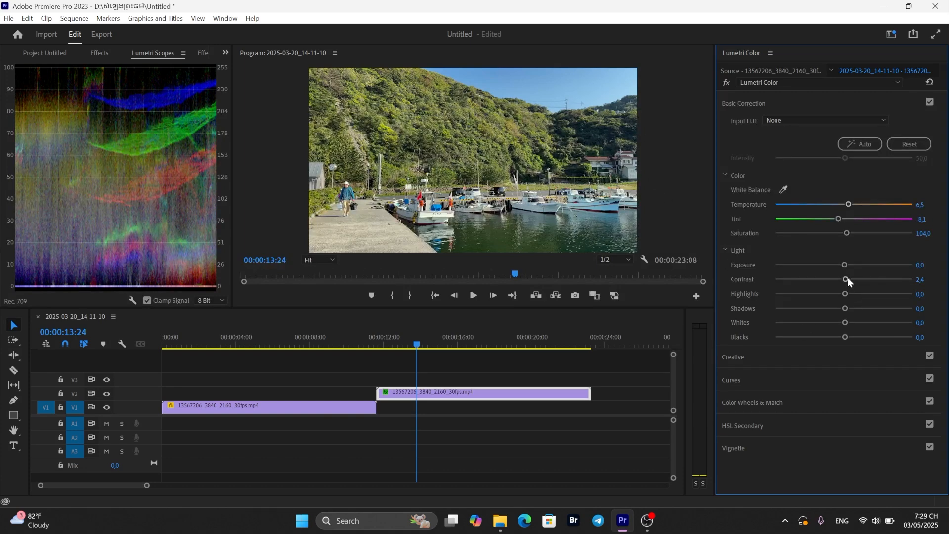
pyautogui.moveTo(847, 277); pyautogui.dragTo(836, 286)
# - Adjust Highlights back and forth, settling at -16.1
pyautogui.moveTo(844, 293); pyautogui.dragTo(884, 294)
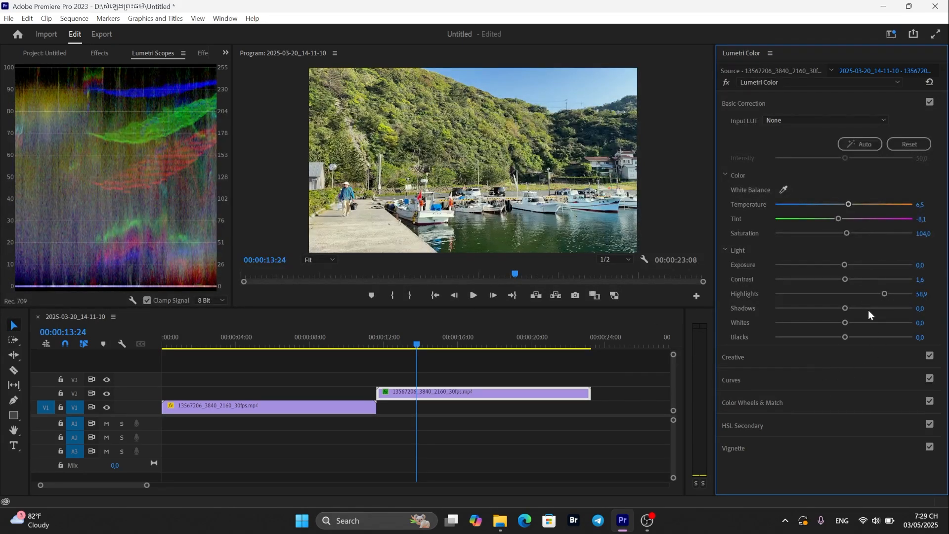
pyautogui.moveTo(885, 294); pyautogui.dragTo(805, 293)
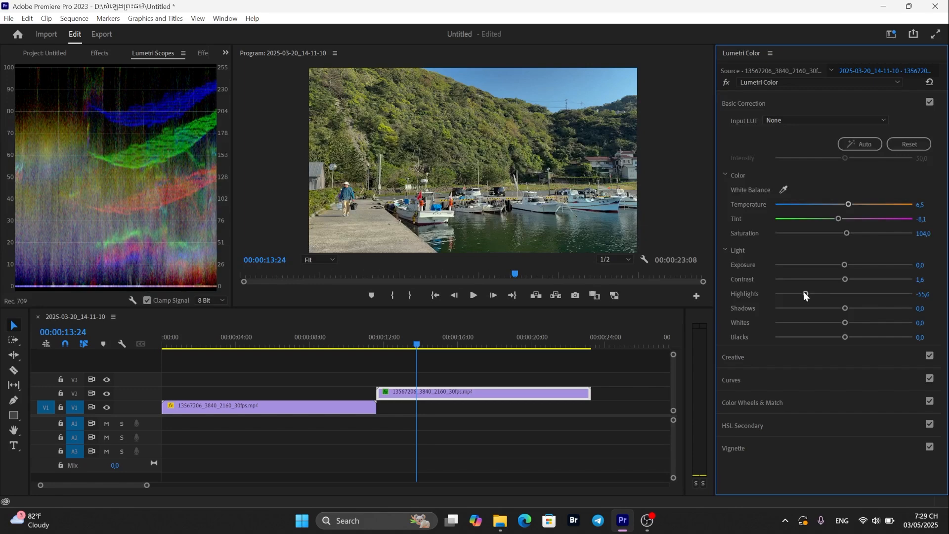
pyautogui.moveTo(804, 292); pyautogui.dragTo(823, 296)
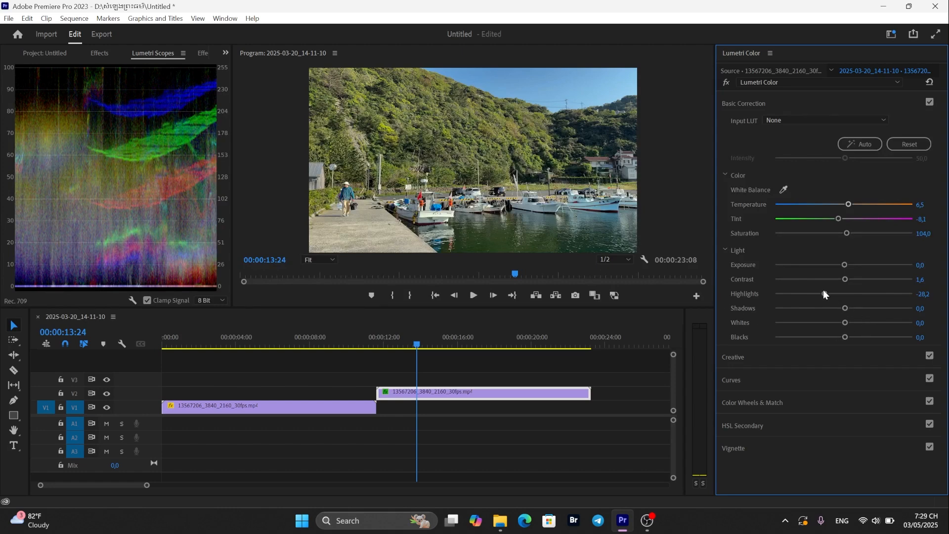
pyautogui.moveTo(824, 293); pyautogui.dragTo(831, 294)
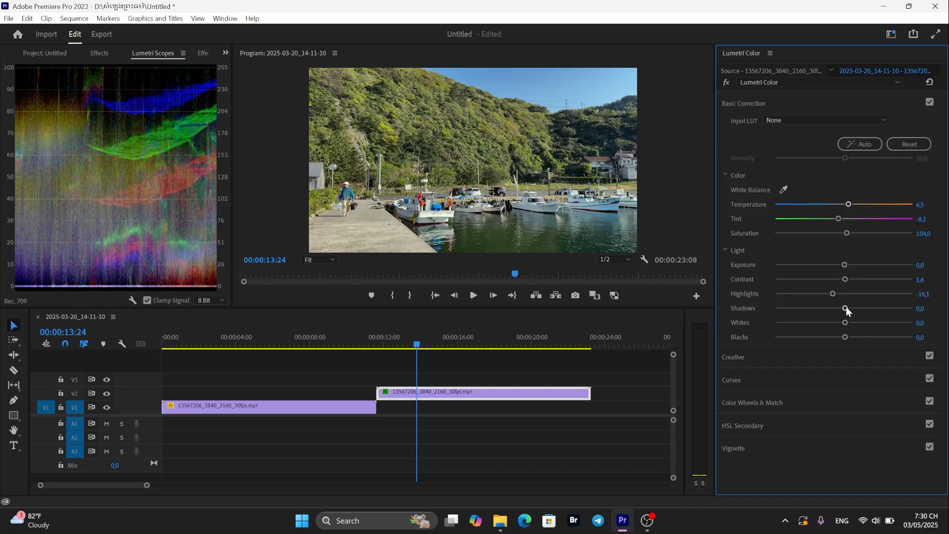
# - Adjust Shadows back and forth, settling at 15.3
pyautogui.moveTo(847, 308); pyautogui.dragTo(864, 309)
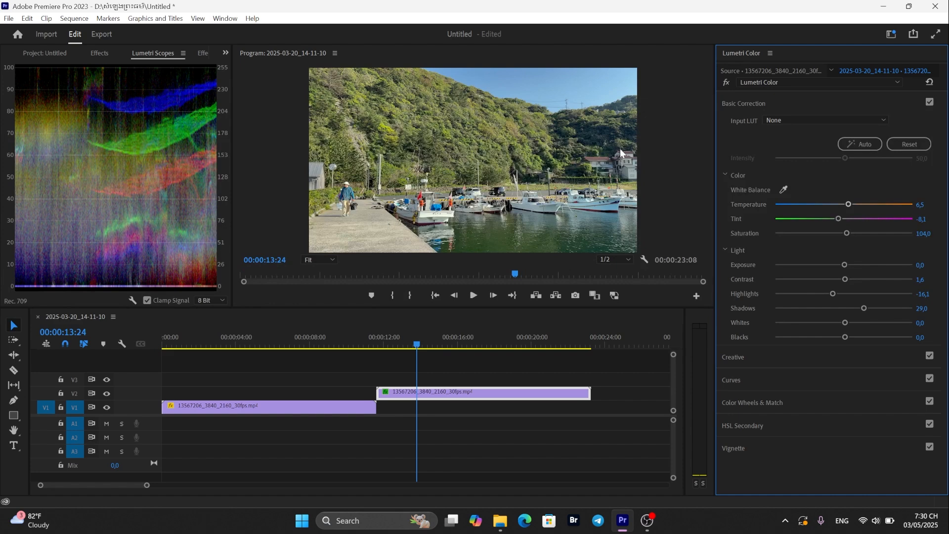
pyautogui.moveTo(859, 309); pyautogui.dragTo(805, 309)
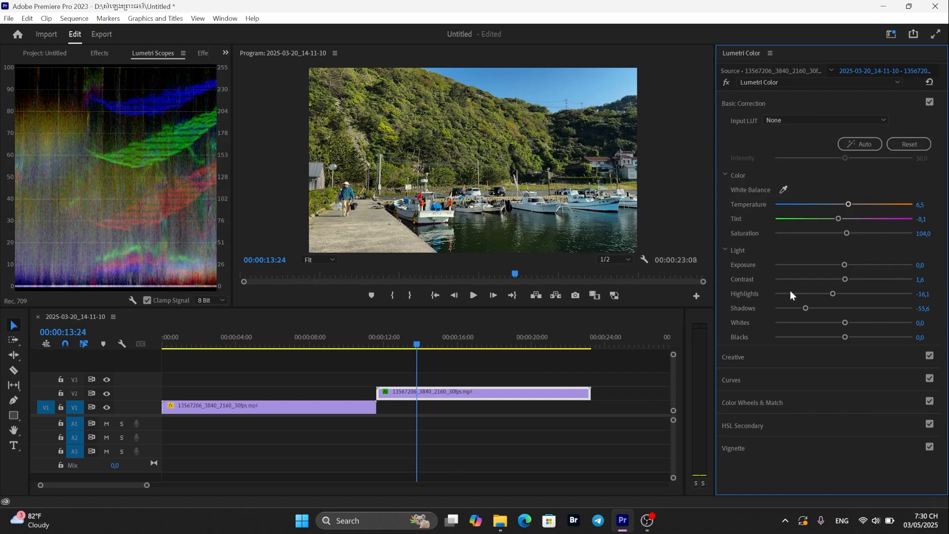
pyautogui.moveTo(805, 307); pyautogui.dragTo(840, 315)
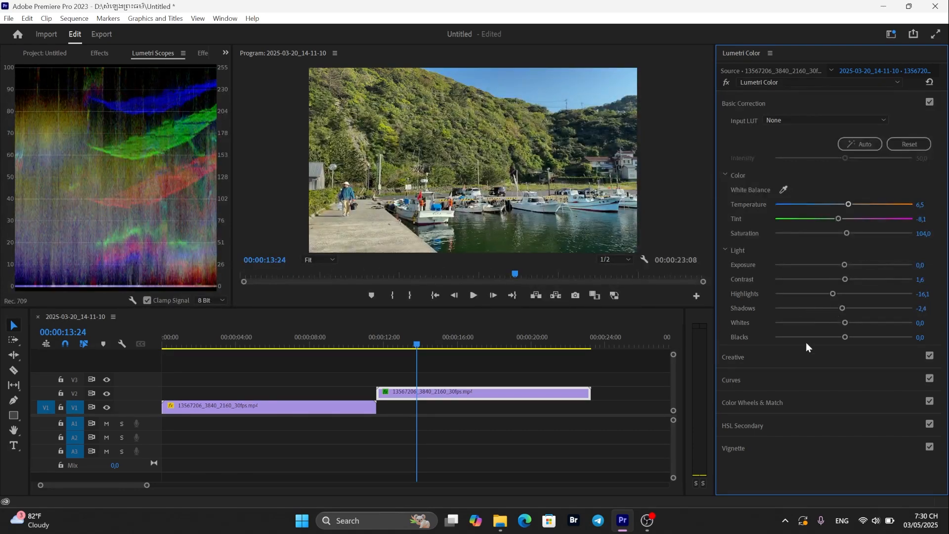
pyautogui.moveTo(840, 308); pyautogui.dragTo(846, 307)
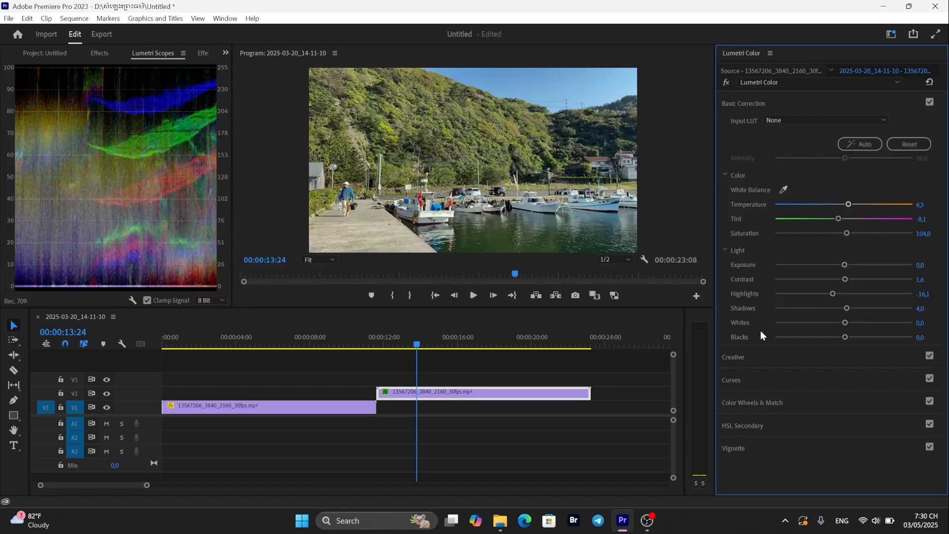
pyautogui.moveTo(846, 308); pyautogui.dragTo(844, 309)
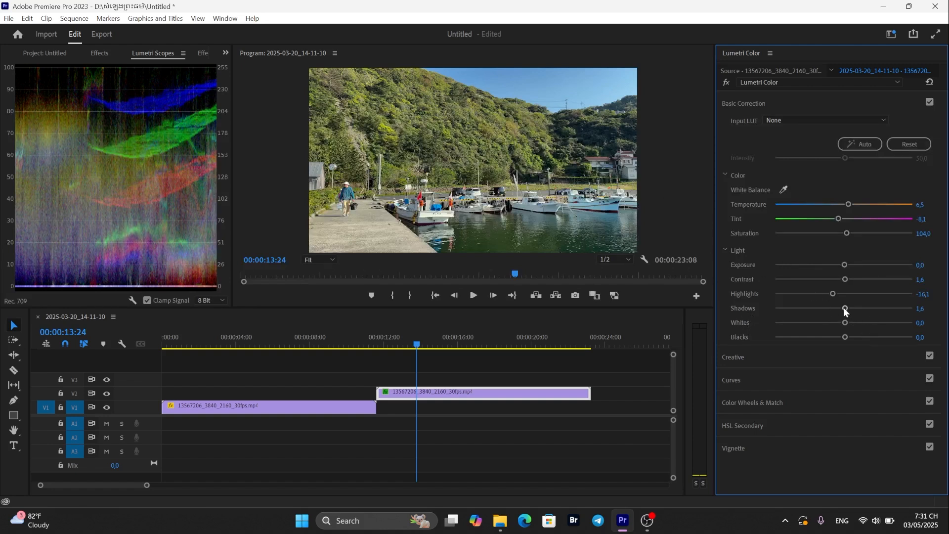
pyautogui.moveTo(844, 308); pyautogui.dragTo(852, 307)
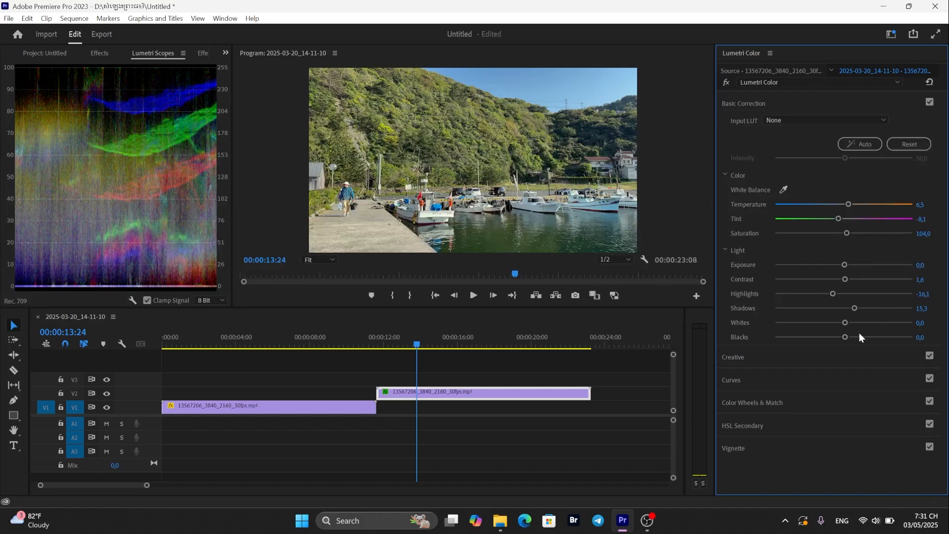
# - Adjust Whites, reset the slider, and settle it at -1.6
pyautogui.moveTo(846, 322); pyautogui.dragTo(868, 323)
pyautogui.doubleClick(867, 321)
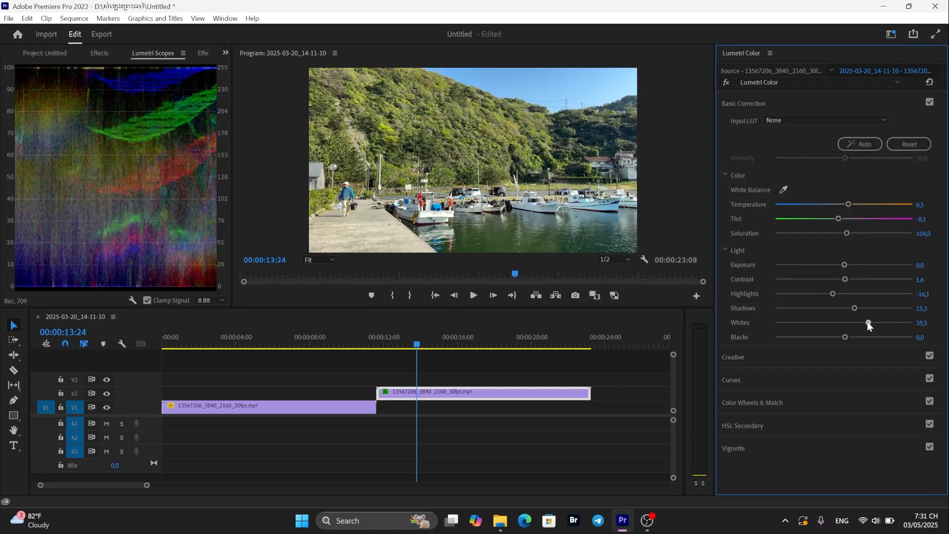
pyautogui.moveTo(842, 322); pyautogui.dragTo(830, 324)
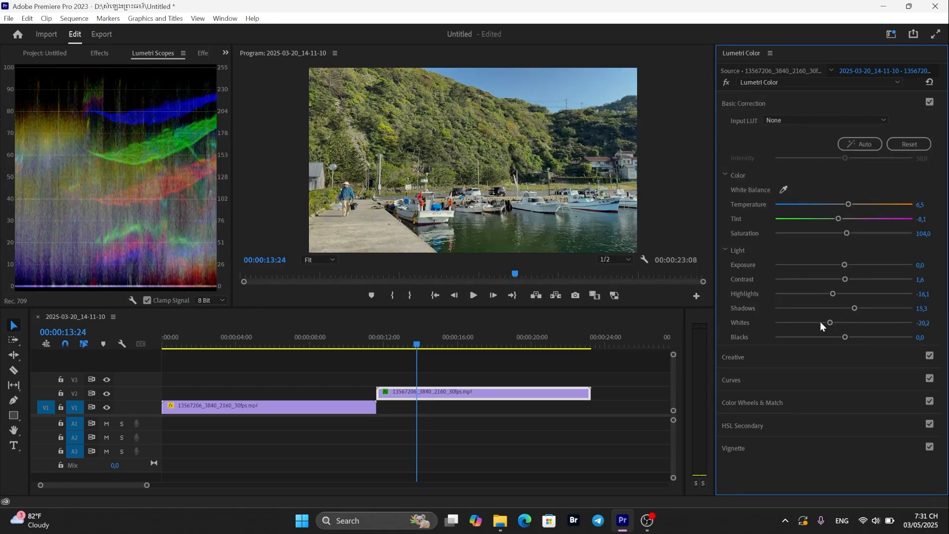
pyautogui.moveTo(830, 322); pyautogui.dragTo(841, 322)
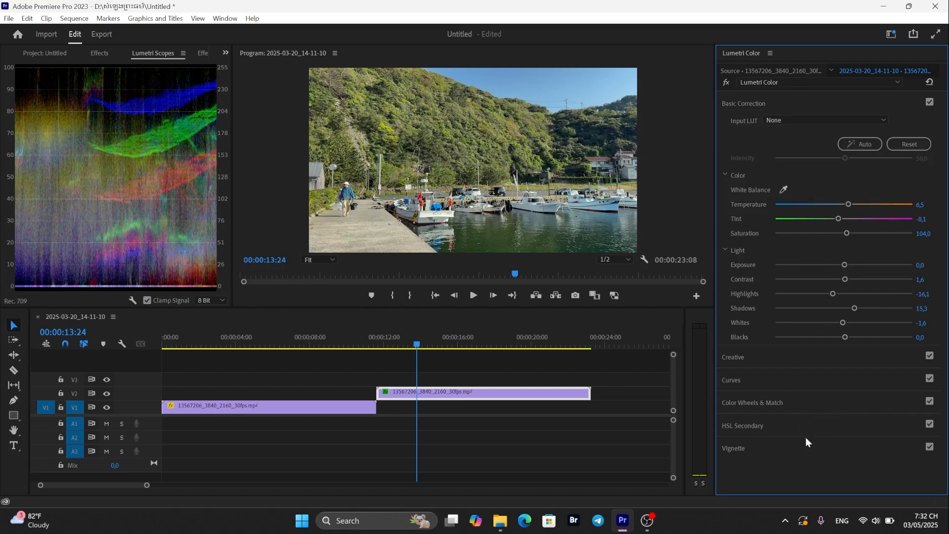
# - Expand the Creative section and set its Saturation to 92.7
pyautogui.click(749, 356)
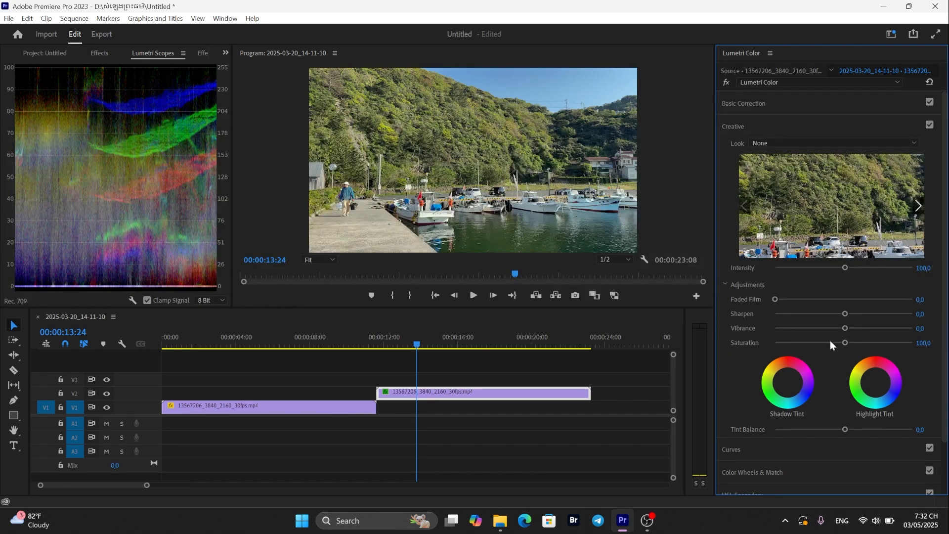
pyautogui.moveTo(843, 342); pyautogui.dragTo(853, 342)
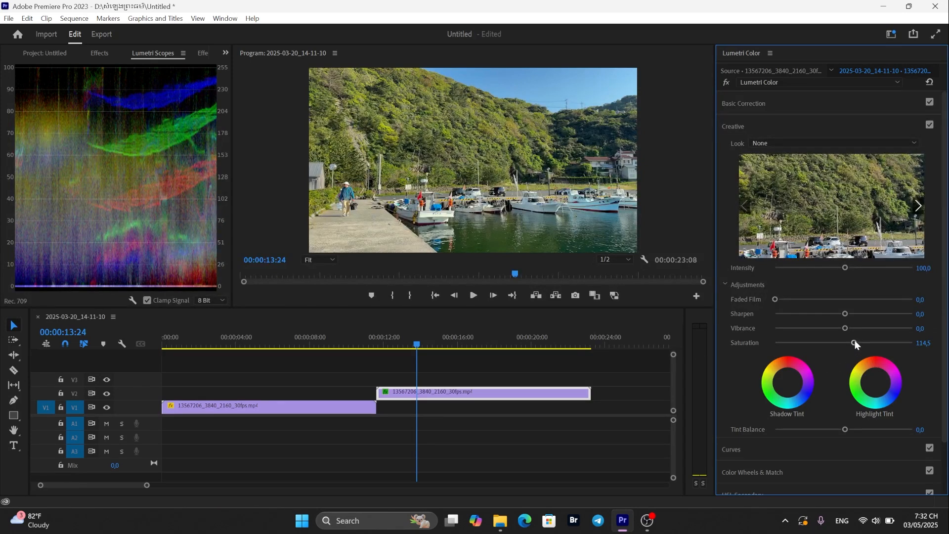
pyautogui.moveTo(853, 342); pyautogui.dragTo(839, 344)
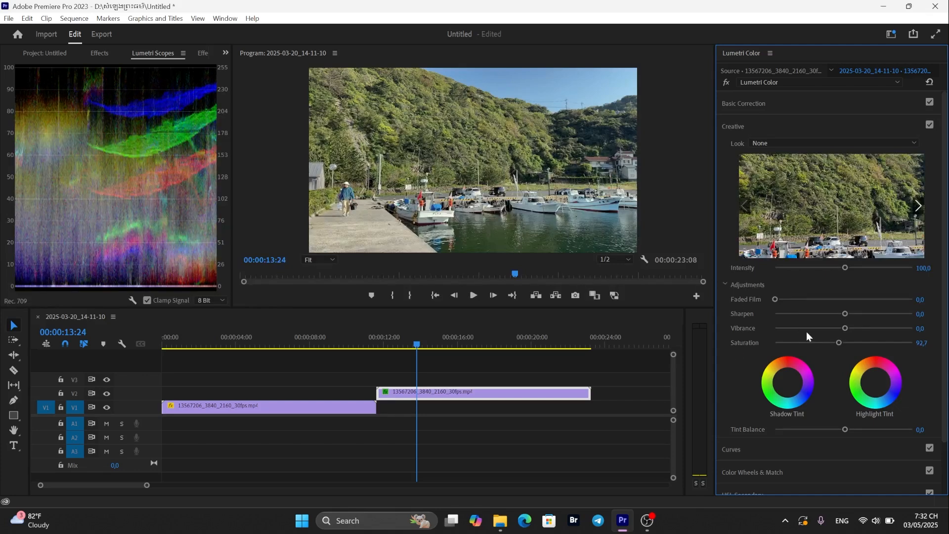
# - Set the Creative Saturation to 96.0 and open the Curves section
pyautogui.click(840, 342)
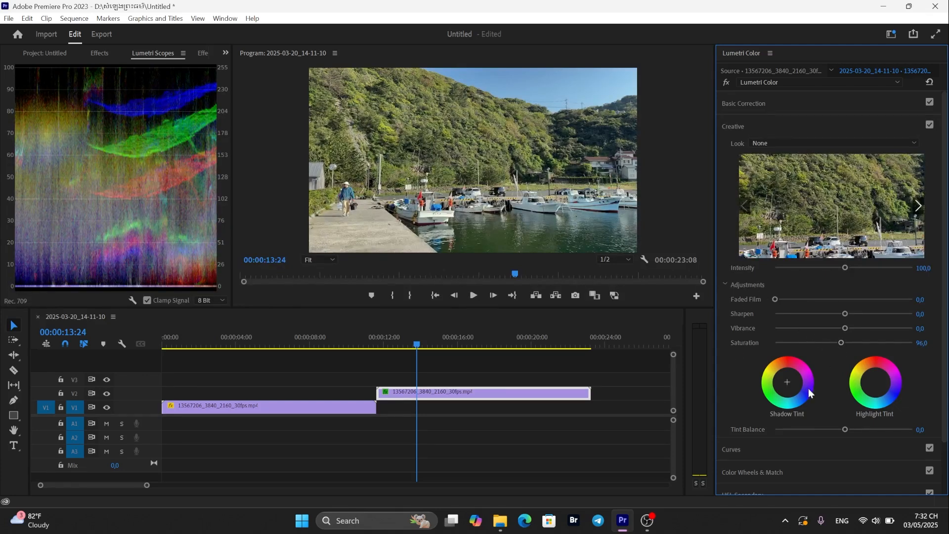
pyautogui.scroll(-2, 833, 465)
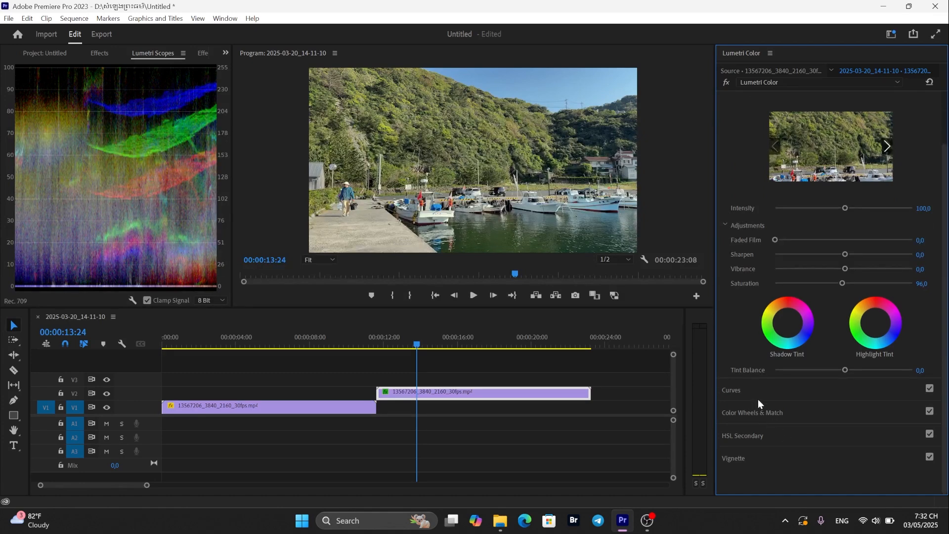
pyautogui.click(758, 398)
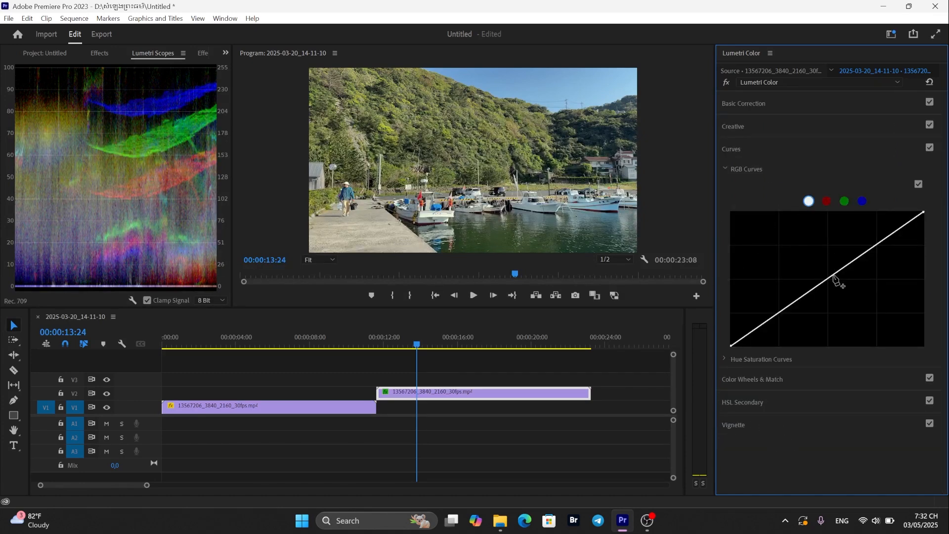
# - Shape a gentle S-curve on the blue channel of the RGB Curves with a shadow point and a highlight point
pyautogui.moveTo(833, 277)
pyautogui.mouseDown()
pyautogui.moveTo(821, 258)
pyautogui.moveTo(846, 292)
pyautogui.moveTo(837, 272)
pyautogui.mouseUp()
pyautogui.click(862, 200)
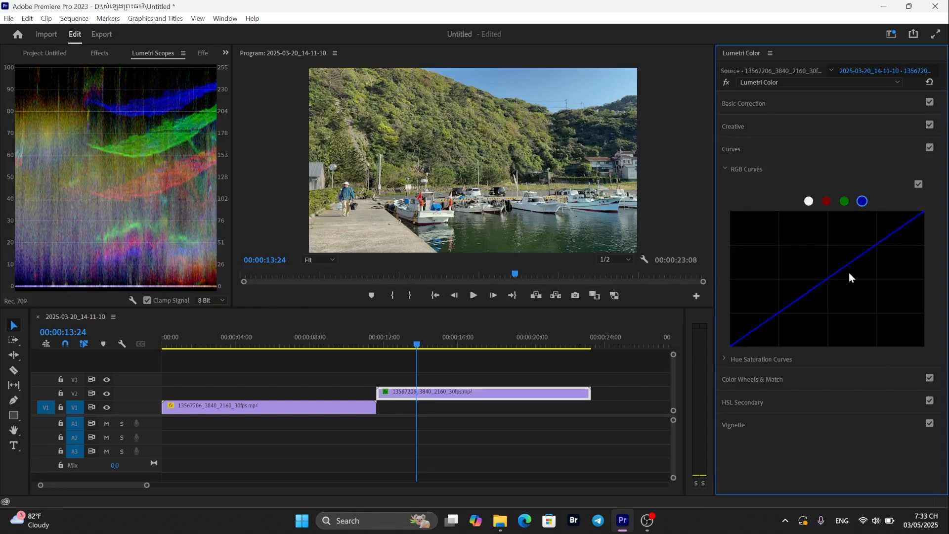
pyautogui.moveTo(820, 283); pyautogui.dragTo(819, 273)
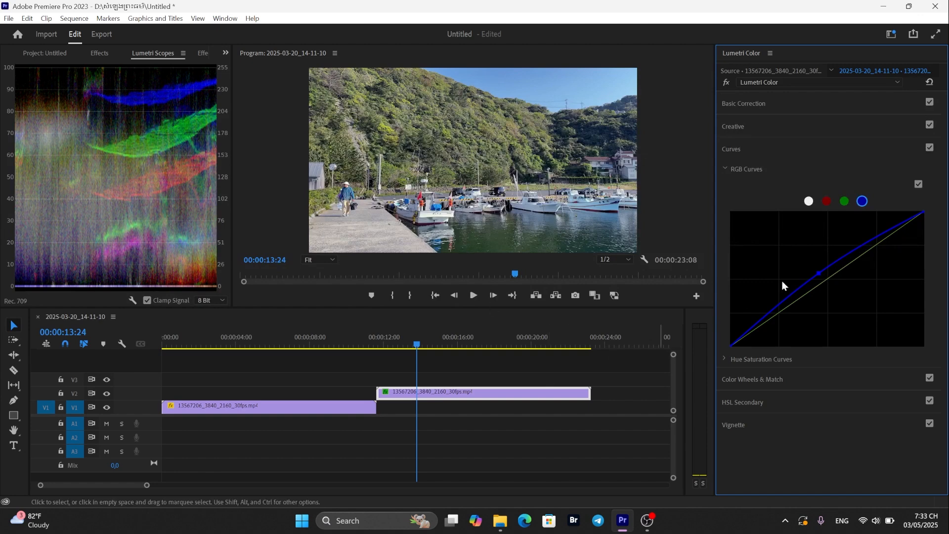
pyautogui.keyDown('ctrl'); pyautogui.click(819, 273); pyautogui.keyUp('ctrl')
pyautogui.moveTo(773, 318); pyautogui.dragTo(773, 322)
pyautogui.moveTo(848, 275)
pyautogui.mouseDown()
pyautogui.moveTo(838, 262)
pyautogui.moveTo(855, 267)
pyautogui.moveTo(847, 263)
pyautogui.mouseUp()
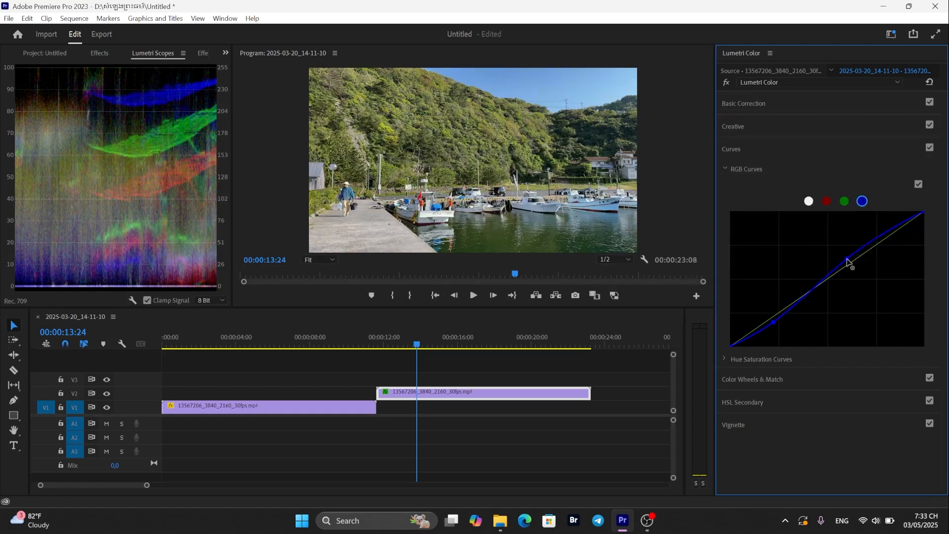
pyautogui.moveTo(775, 324); pyautogui.dragTo(774, 328)
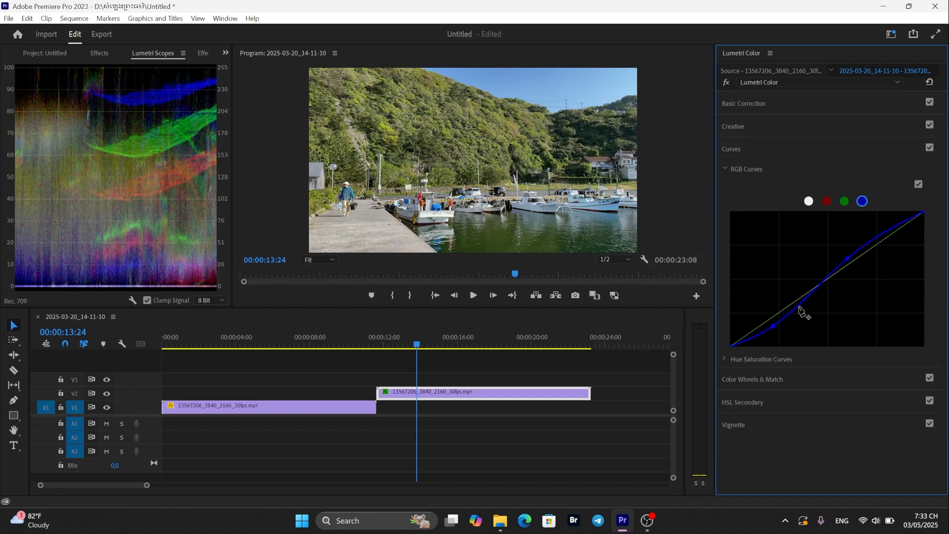
pyautogui.moveTo(847, 259); pyautogui.dragTo(860, 243)
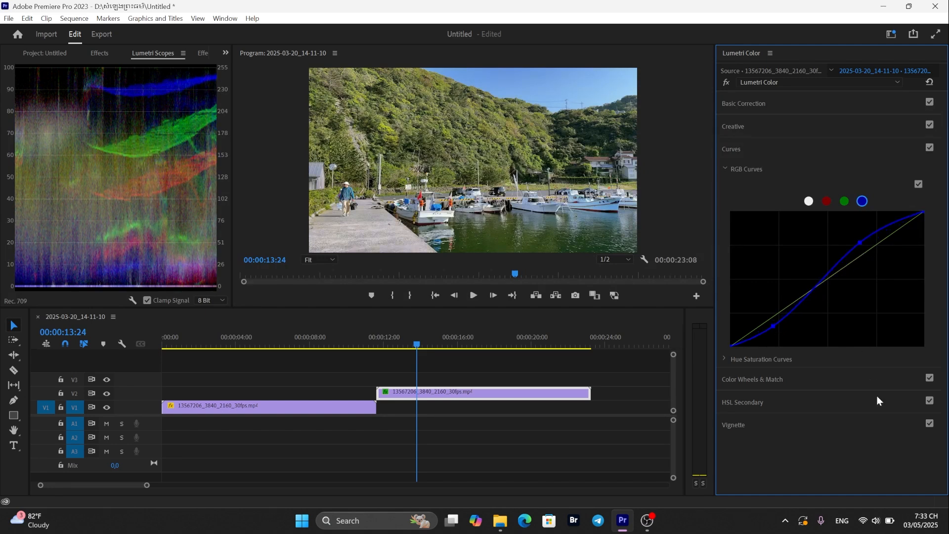
pyautogui.moveTo(860, 242); pyautogui.dragTo(863, 249)
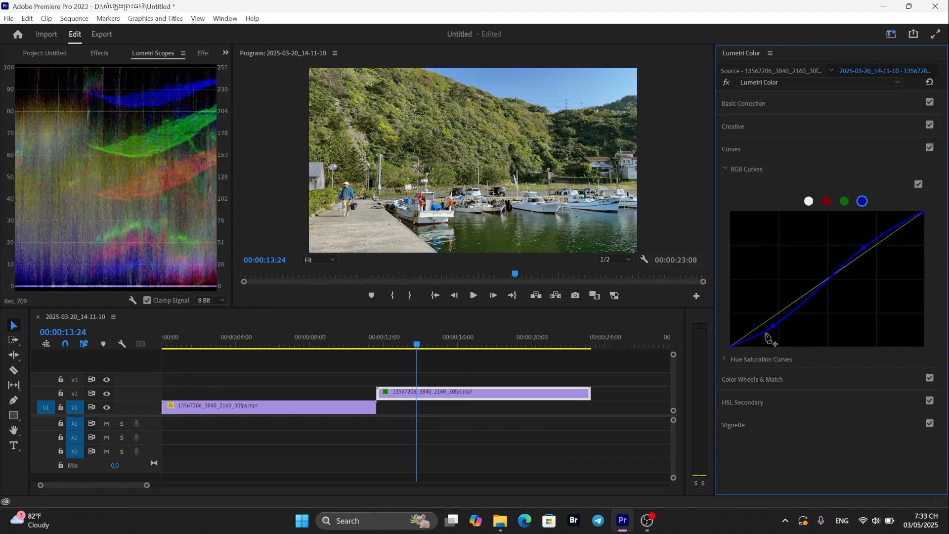
pyautogui.moveTo(774, 327); pyautogui.dragTo(775, 318)
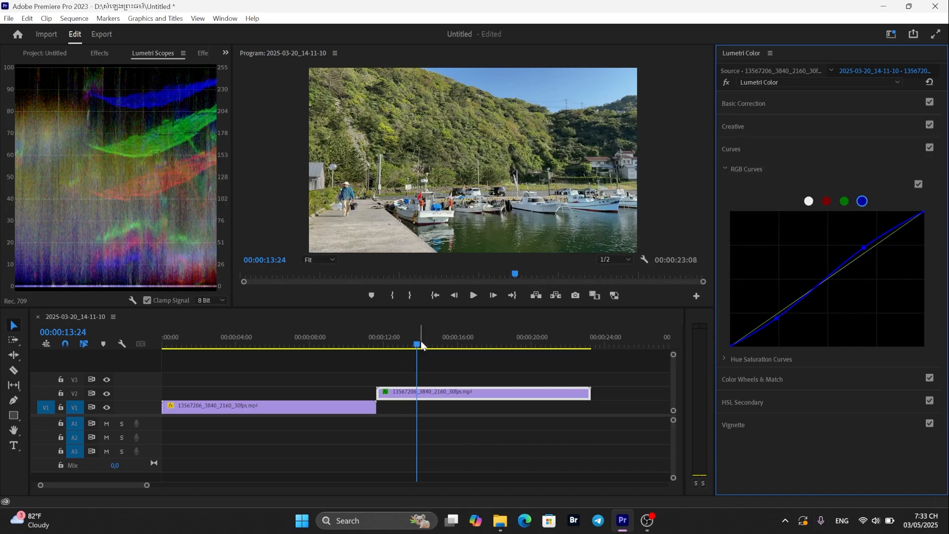
# - Scrub and play the sequence to compare the uncorrected first clip with the corrected harbour clip
pyautogui.moveTo(418, 344); pyautogui.dragTo(307, 391)
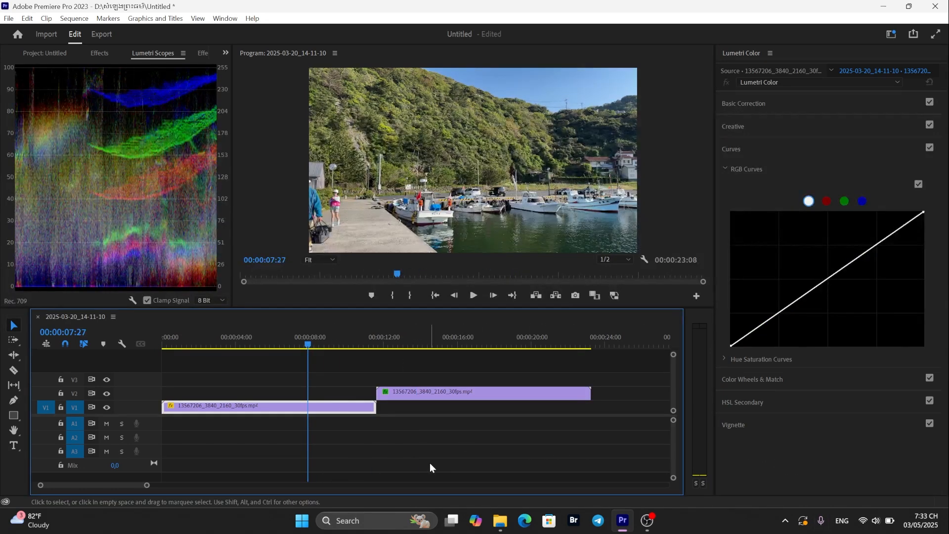
pyautogui.press('space')
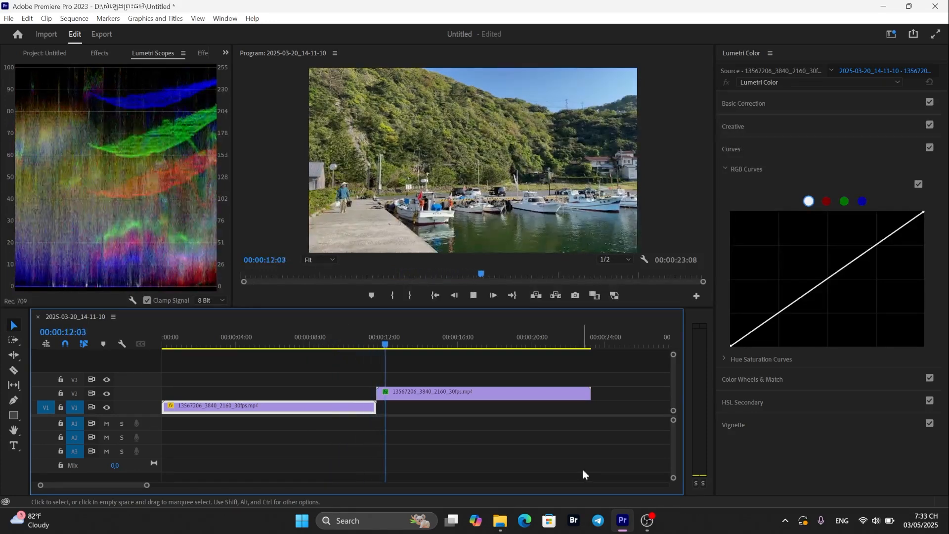
pyautogui.click(432, 391)
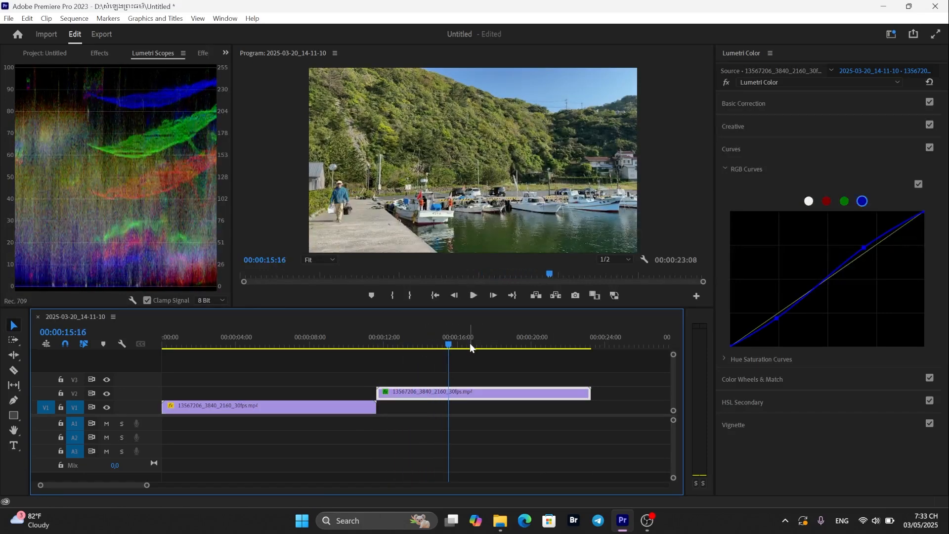
pyautogui.moveTo(450, 340); pyautogui.dragTo(326, 392)
pyautogui.click(411, 449)
pyautogui.press('space')
pyautogui.moveTo(451, 516)
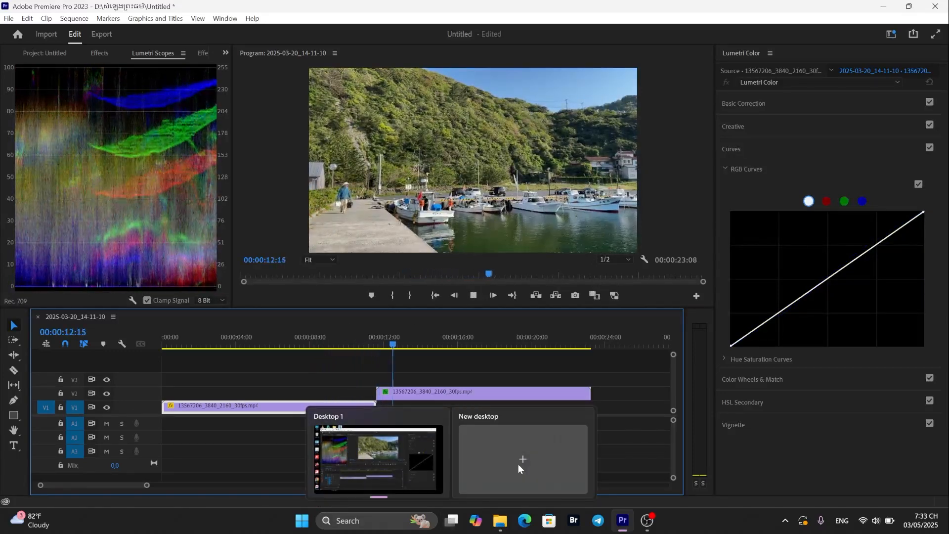
pyautogui.click(480, 388)
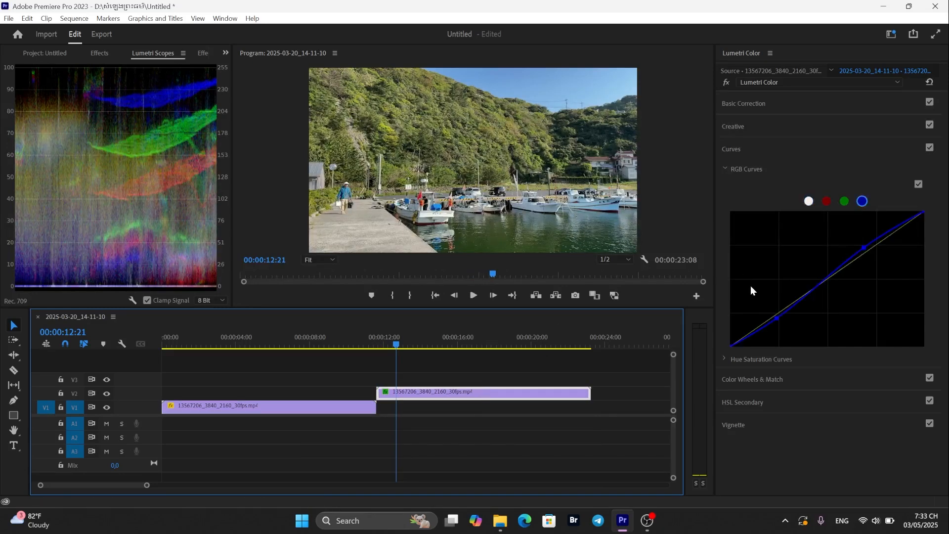
# - Flatten the blue-channel curve back toward a nearly straight line
pyautogui.click(777, 316)
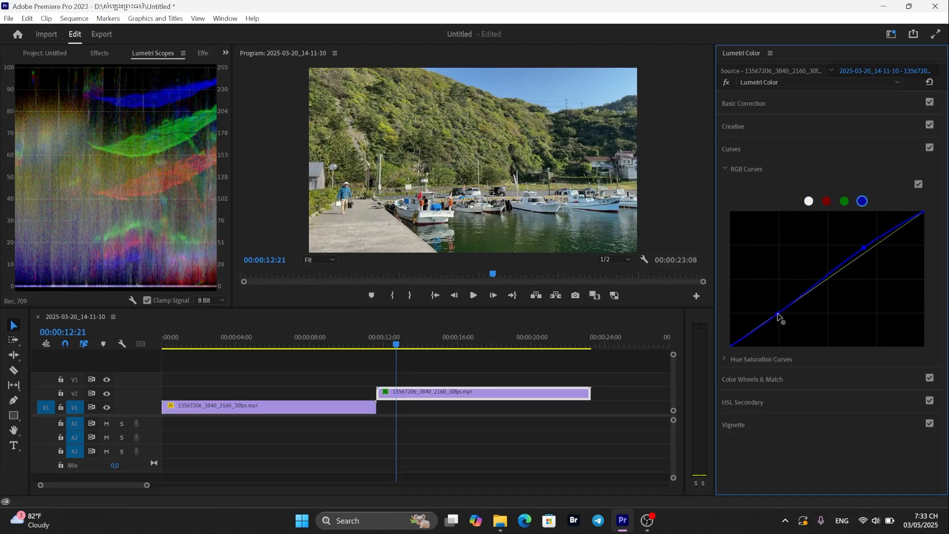
pyautogui.moveTo(864, 248); pyautogui.dragTo(866, 252)
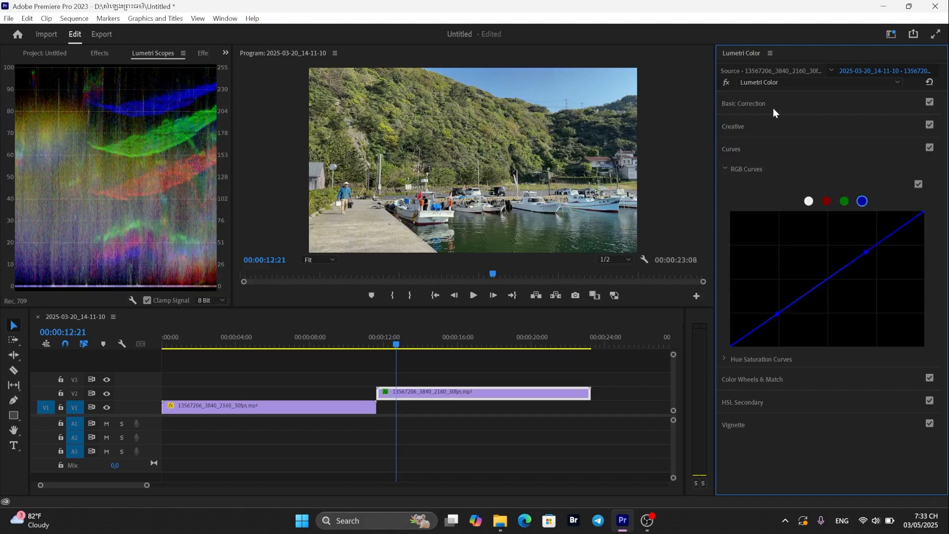
# - Open Basic Correction and set Tint to -8.9 and Temperature to 4.0
pyautogui.click(748, 104)
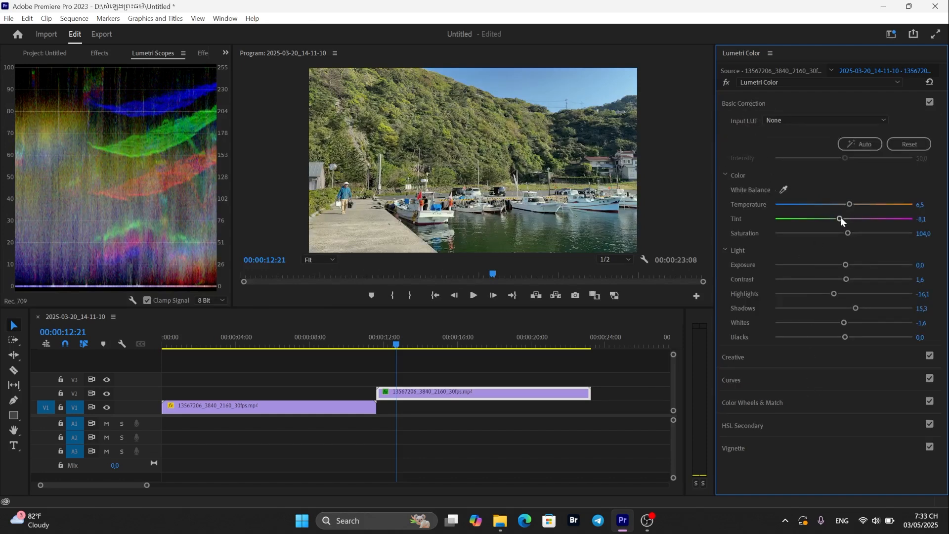
pyautogui.moveTo(840, 217)
pyautogui.mouseDown()
pyautogui.moveTo(855, 218)
pyautogui.moveTo(837, 218)
pyautogui.mouseUp()
pyautogui.moveTo(852, 204); pyautogui.dragTo(846, 204)
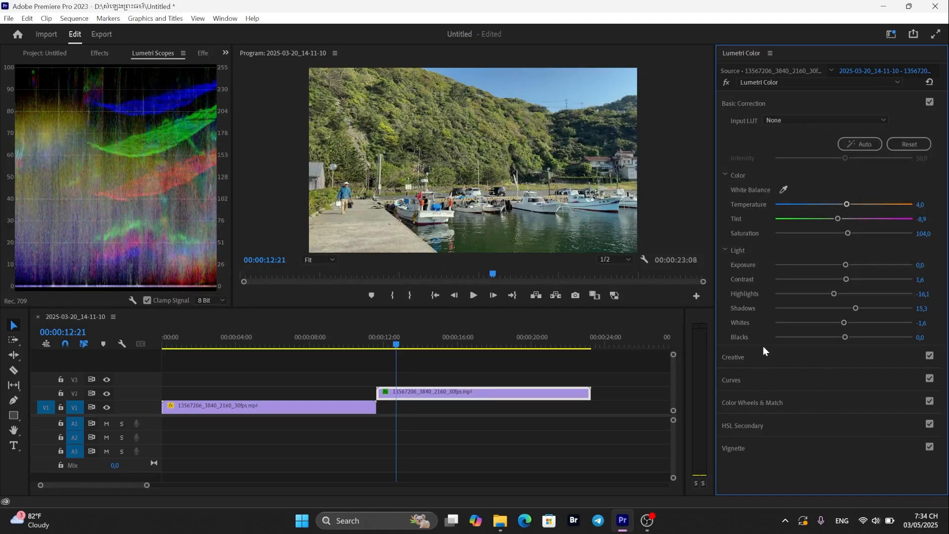
# - Adjust the Light sliders: Whites to 14.1, Exposure to 0.4, and Highlights slightly lower
pyautogui.moveTo(844, 323); pyautogui.dragTo(853, 322)
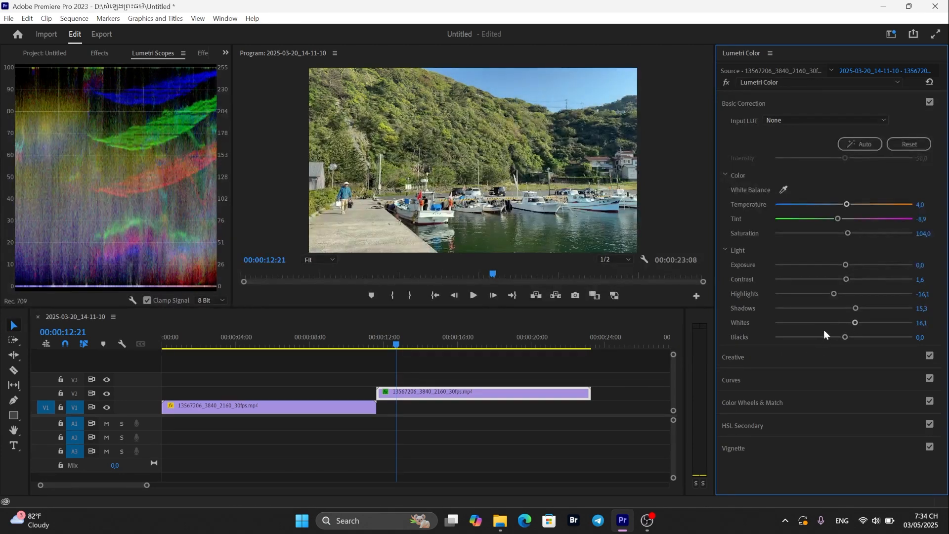
pyautogui.moveTo(846, 265); pyautogui.dragTo(849, 266)
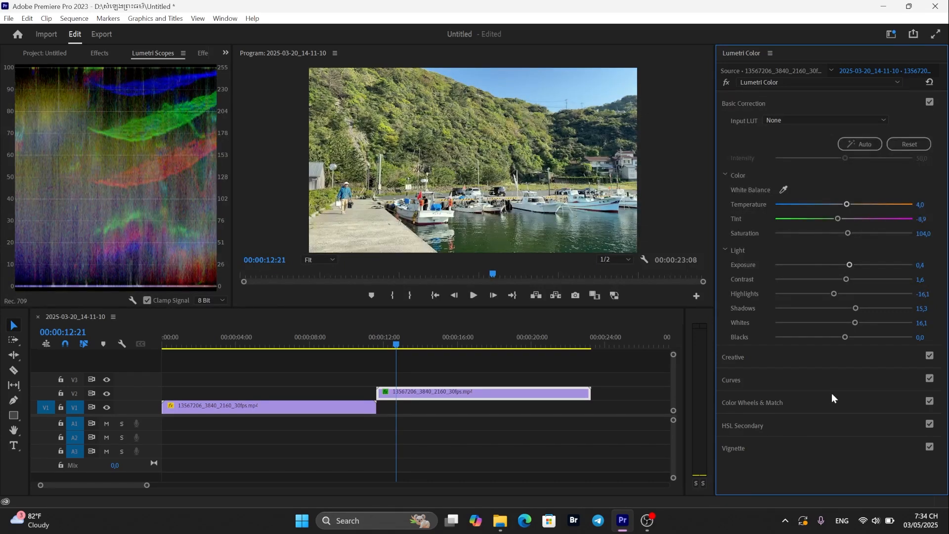
pyautogui.moveTo(834, 292); pyautogui.dragTo(829, 293)
# - Scrub and play across both clips to compare the original and corrected footage
pyautogui.click(344, 345)
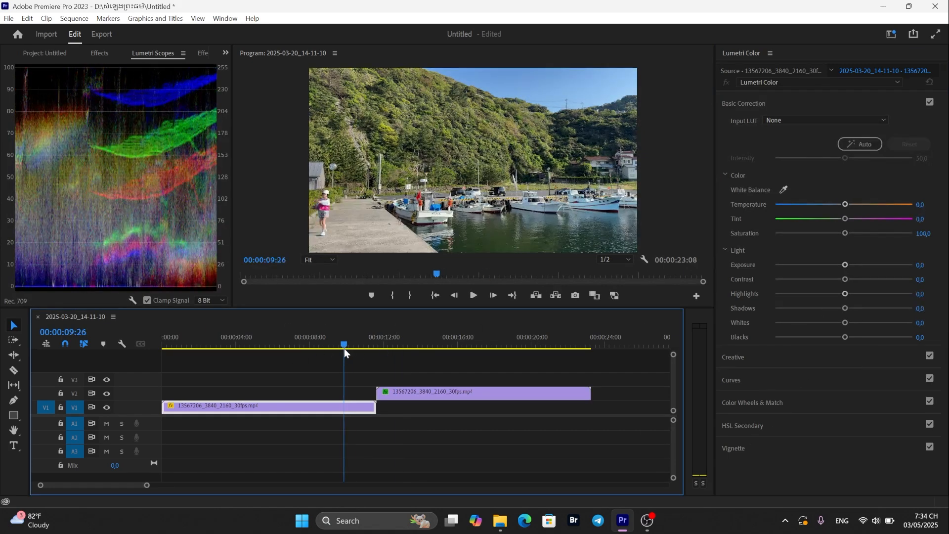
pyautogui.moveTo(344, 344); pyautogui.dragTo(338, 344)
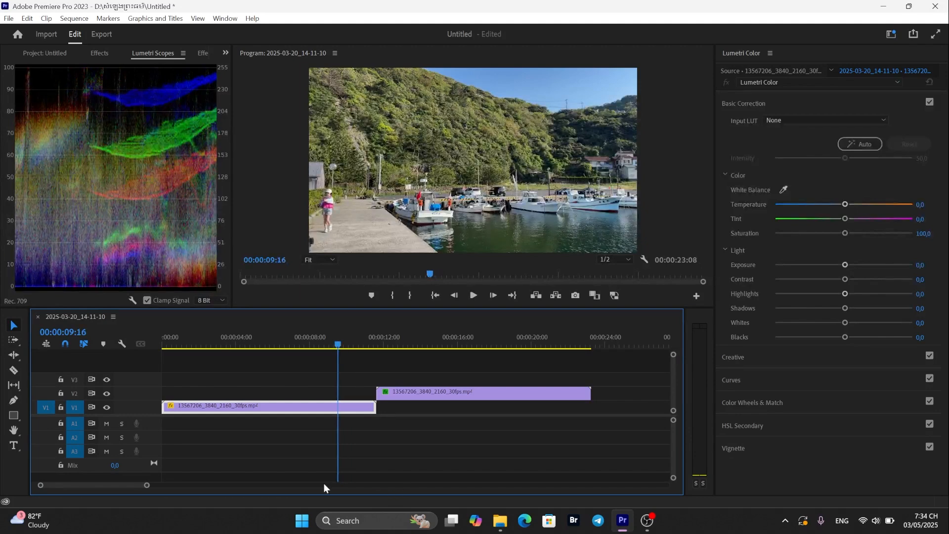
pyautogui.click(307, 441)
pyautogui.press('space')
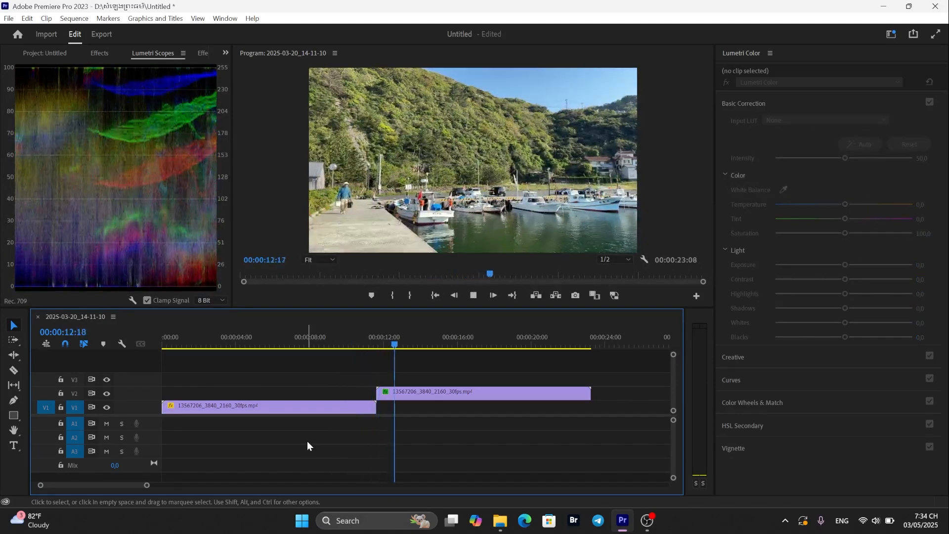
pyautogui.press('space')
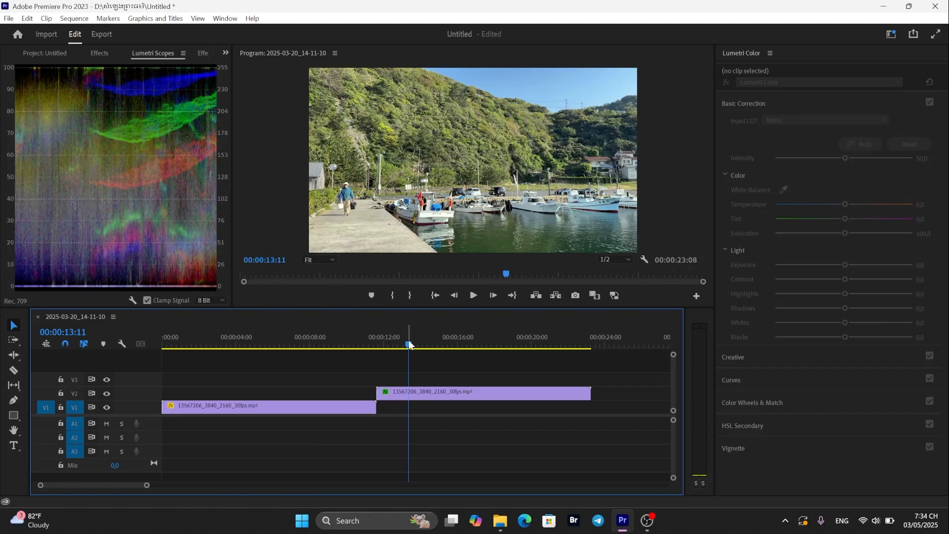
pyautogui.moveTo(408, 344); pyautogui.dragTo(338, 346)
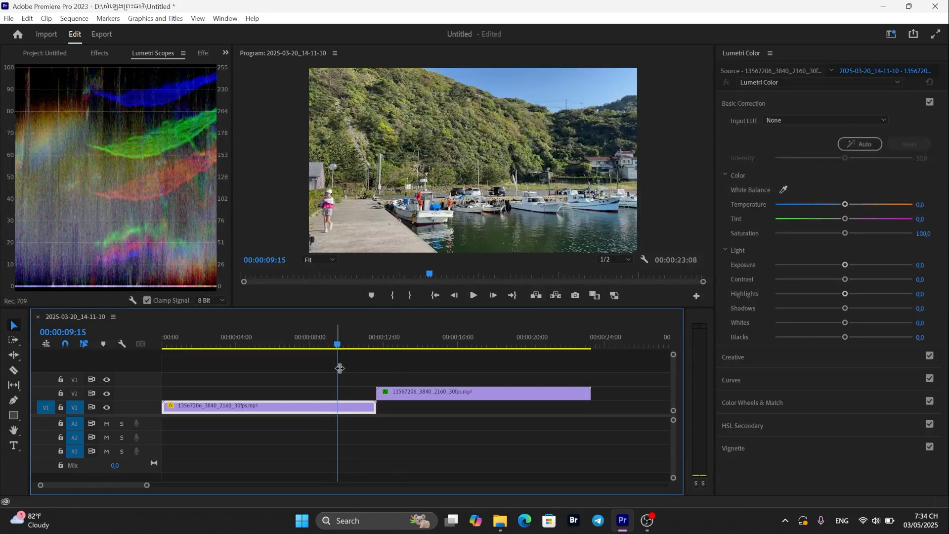
pyautogui.click(332, 346)
pyautogui.moveTo(331, 345); pyautogui.dragTo(391, 355)
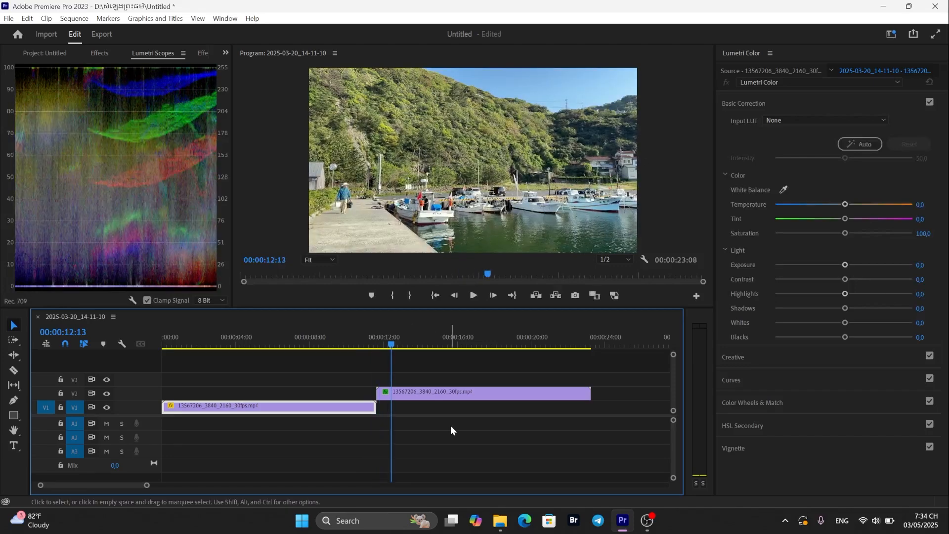
# - Select both clips on the timeline and delete them
pyautogui.click(45, 53)
pyautogui.moveTo(624, 377); pyautogui.dragTo(306, 459)
pyautogui.press('Delete')
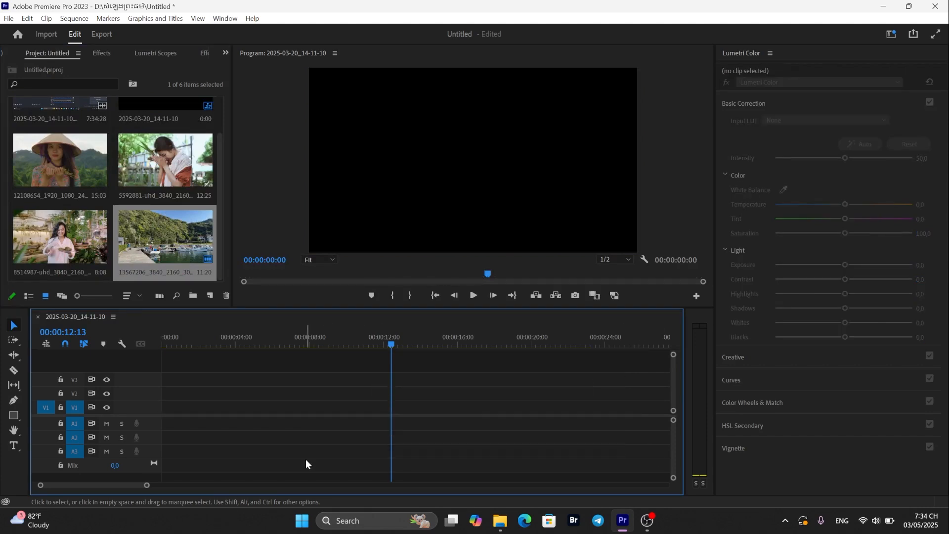
# - Add the straw-hat portrait clip 12108654_1920_1080 to the timeline, keeping the existing sequence settings
pyautogui.scroll(1, 96, 228)
pyautogui.scroll(-1, 79, 244)
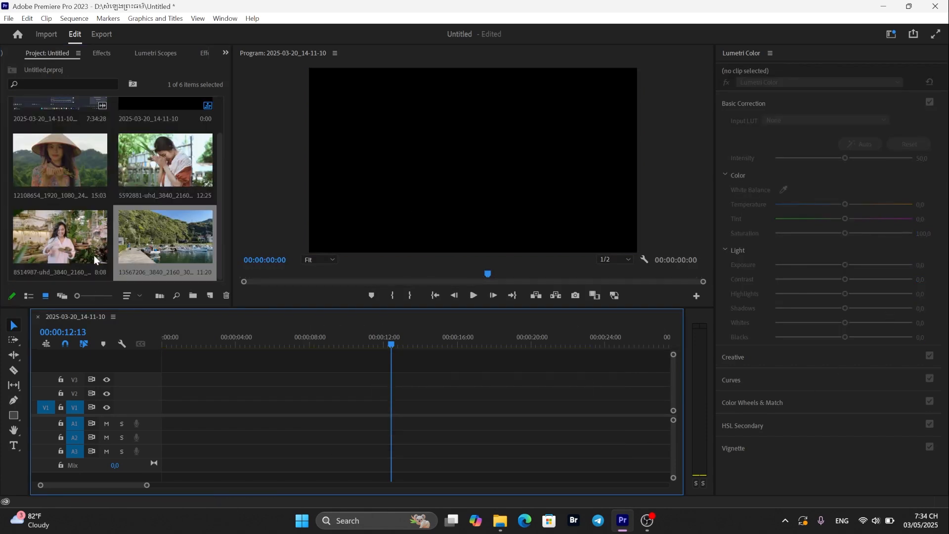
pyautogui.click(103, 244)
pyautogui.click(153, 170)
pyautogui.click(63, 159)
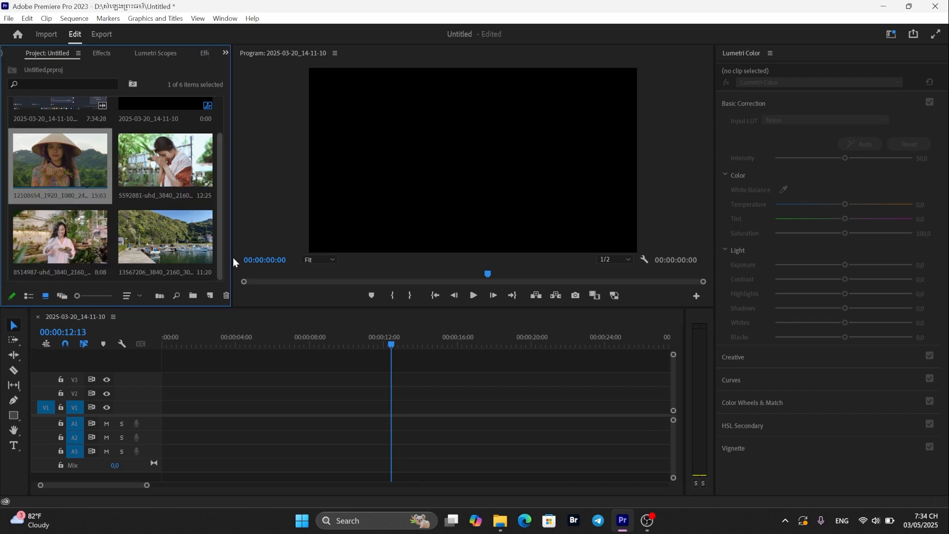
pyautogui.moveTo(57, 174); pyautogui.dragTo(349, 402)
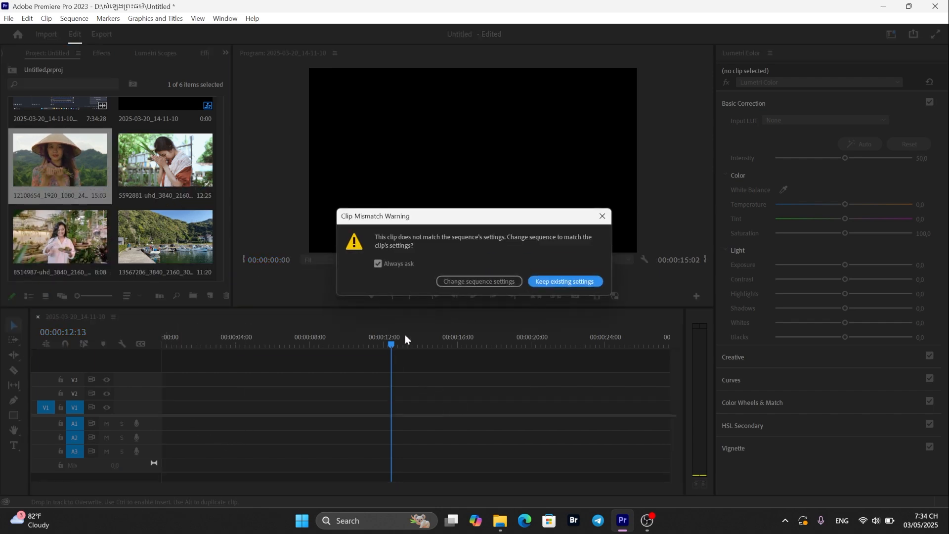
pyautogui.click(554, 281)
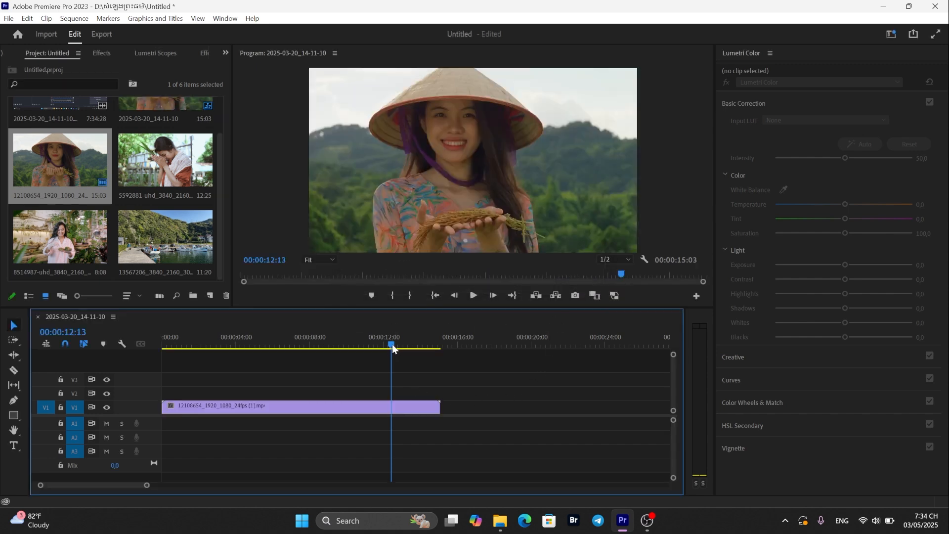
# - Select the new clip and open the Effect Controls panel in the left panel group
pyautogui.moveTo(392, 344); pyautogui.dragTo(240, 344)
pyautogui.click(248, 405)
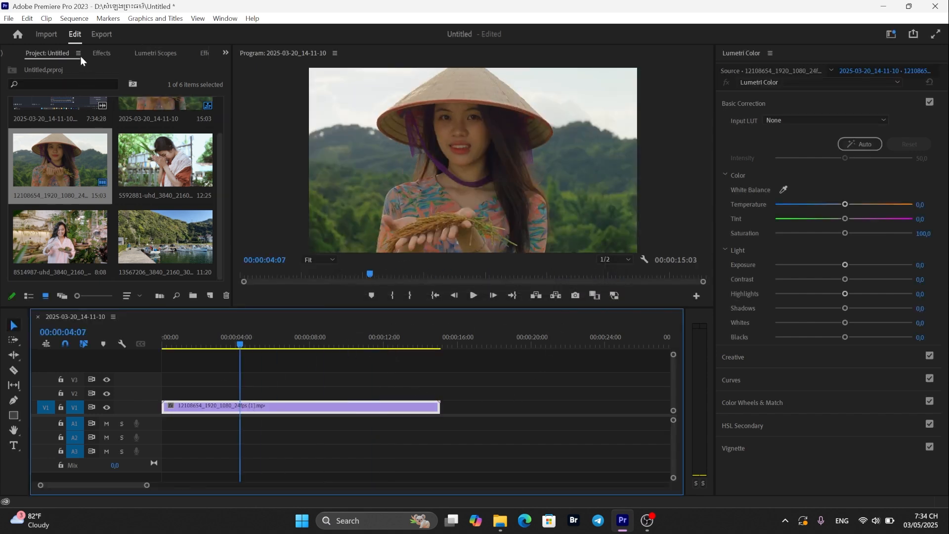
pyautogui.click(66, 53)
pyautogui.scroll(1, 135, 114)
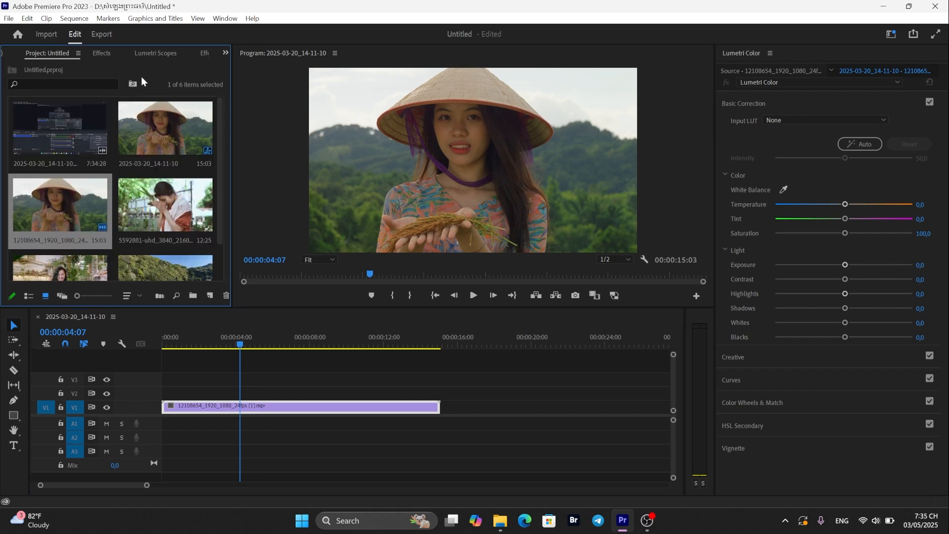
pyautogui.click(226, 53)
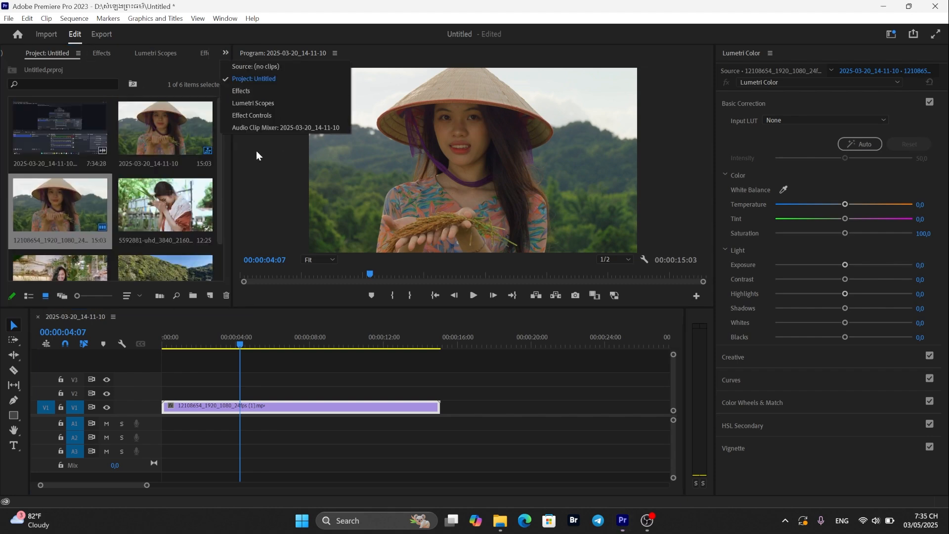
pyautogui.click(261, 114)
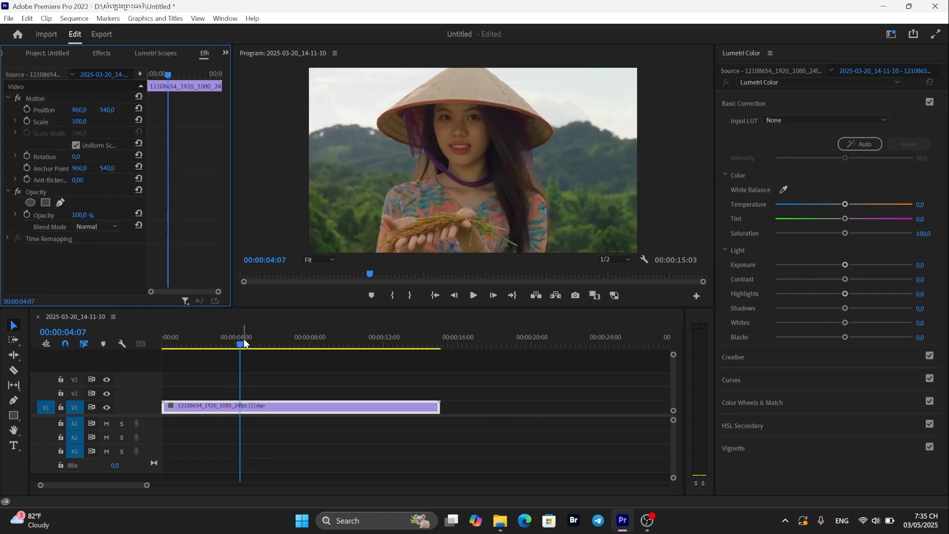
# - Place a copy of the portrait clip on track V2 right after the original and select the copy
pyautogui.moveTo(241, 343); pyautogui.dragTo(158, 347)
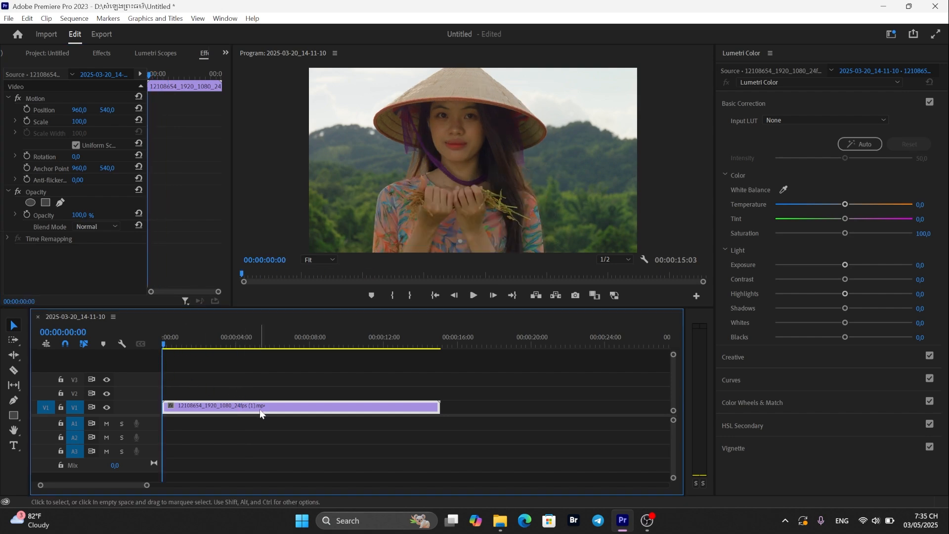
pyautogui.moveTo(261, 413); pyautogui.dragTo(537, 399)
pyautogui.moveTo(145, 487); pyautogui.dragTo(180, 486)
pyautogui.moveTo(172, 350); pyautogui.dragTo(398, 391)
pyautogui.click(398, 388)
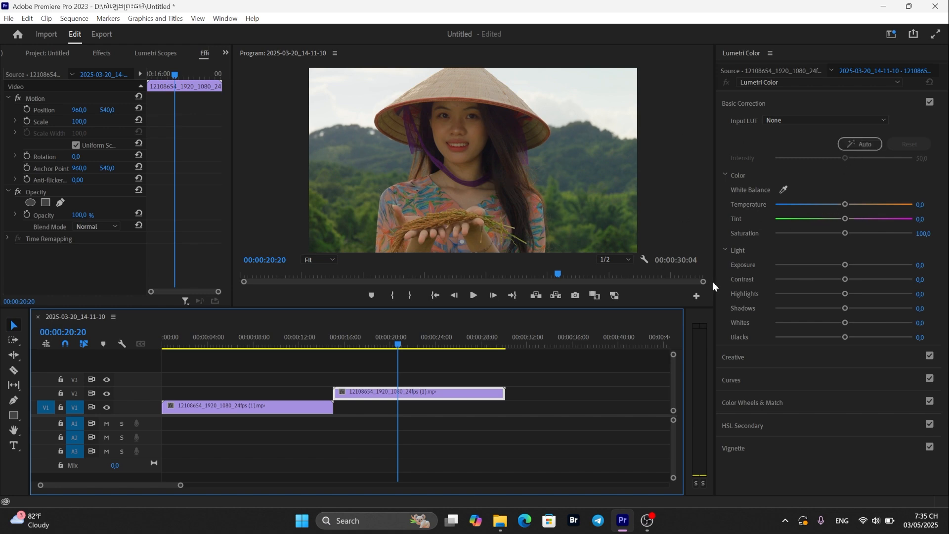
# - Set the copy's Temperature to 4.8, Tint to 4.0 and Saturation to 96.0 in Basic Correction
pyautogui.moveTo(843, 205); pyautogui.dragTo(825, 205)
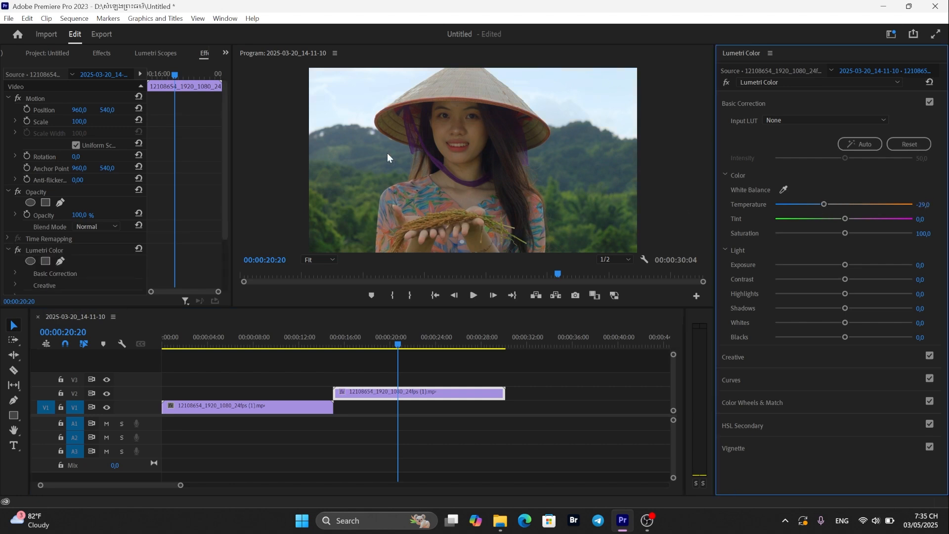
pyautogui.moveTo(824, 204); pyautogui.dragTo(846, 205)
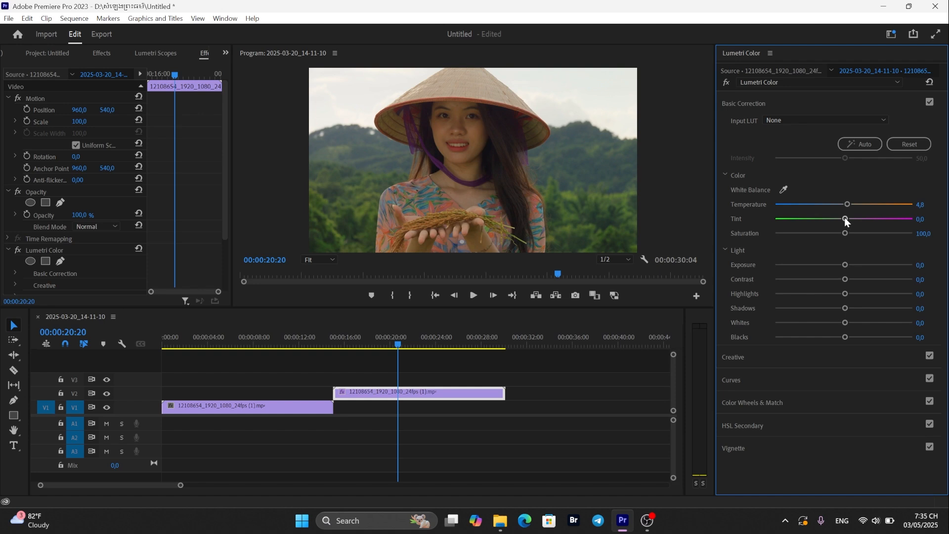
pyautogui.moveTo(845, 219); pyautogui.dragTo(843, 219)
pyautogui.moveTo(848, 220); pyautogui.dragTo(846, 220)
pyautogui.moveTo(849, 206); pyautogui.dragTo(847, 206)
pyautogui.moveTo(852, 232); pyautogui.dragTo(840, 233)
# - Adjust the Highlights slider back and forth, settling it at -21.0
pyautogui.moveTo(845, 294); pyautogui.dragTo(800, 299)
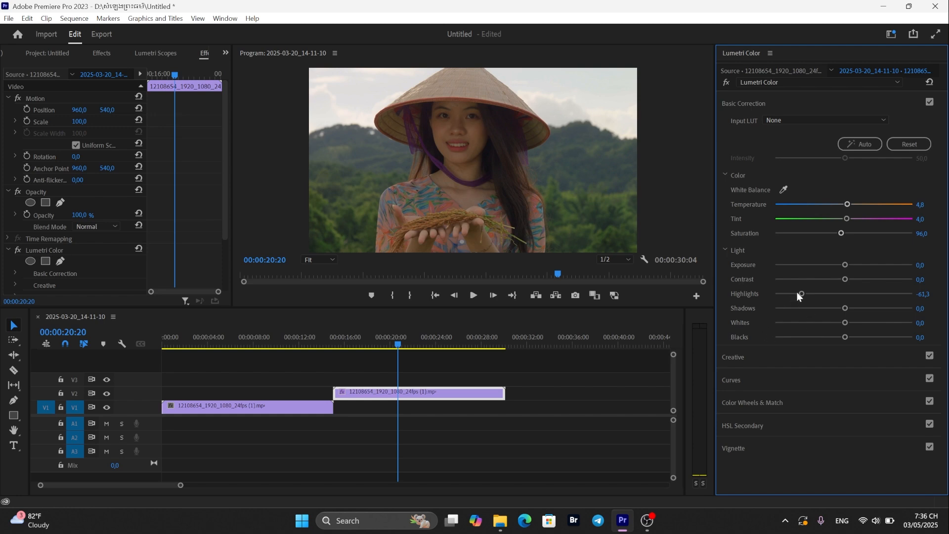
pyautogui.moveTo(801, 294); pyautogui.dragTo(749, 295)
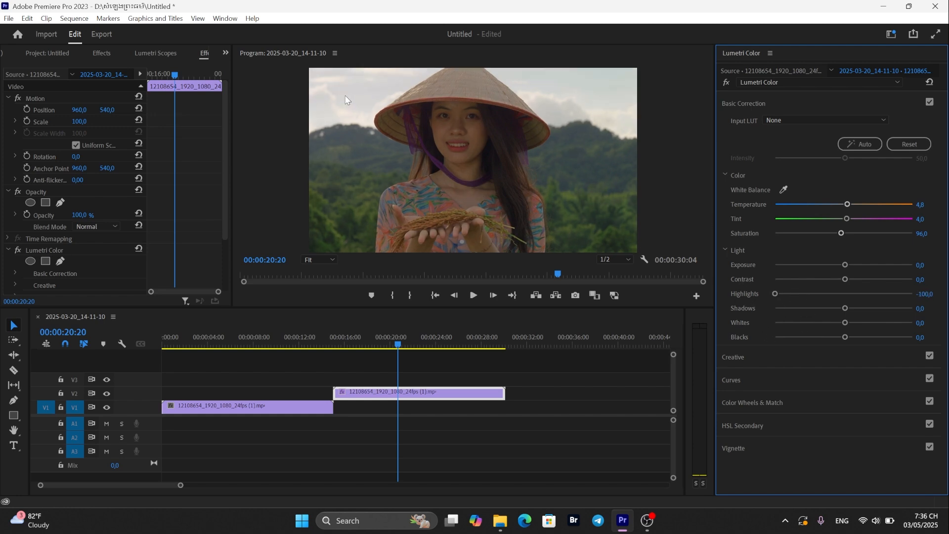
pyautogui.moveTo(777, 294); pyautogui.dragTo(848, 298)
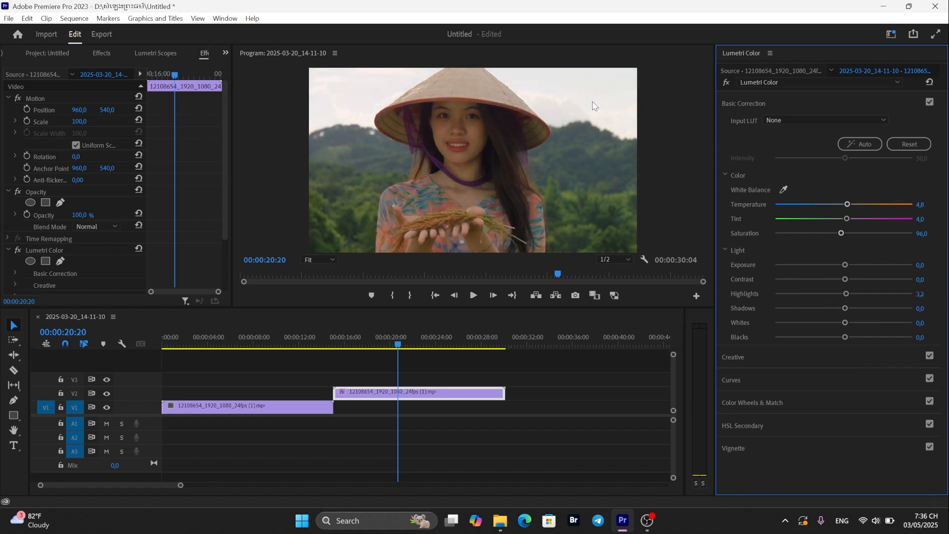
pyautogui.moveTo(846, 294); pyautogui.dragTo(866, 294)
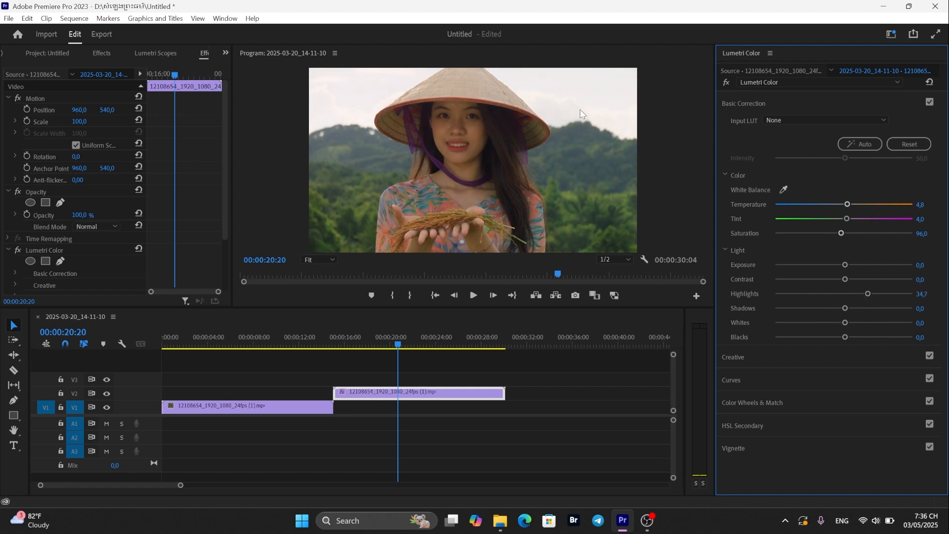
pyautogui.moveTo(868, 293); pyautogui.dragTo(813, 293)
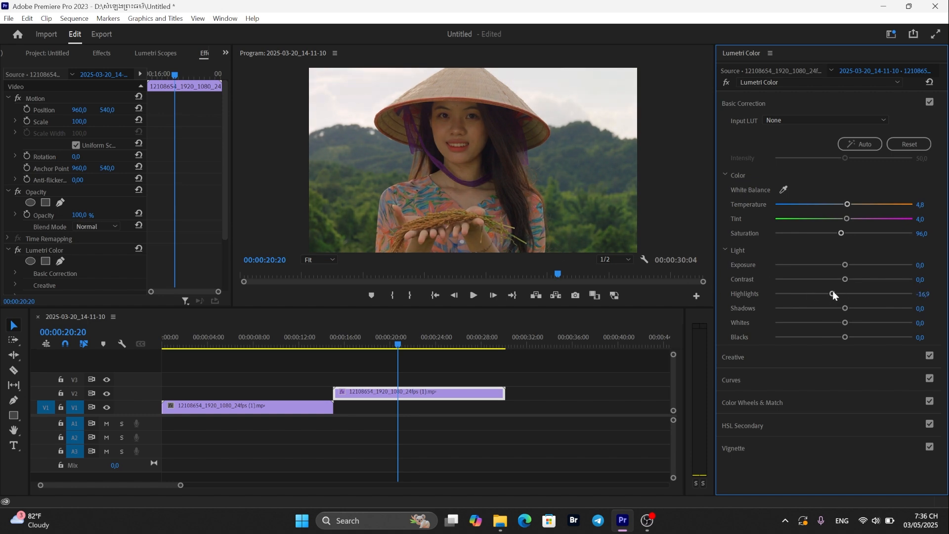
pyautogui.moveTo(834, 293); pyautogui.dragTo(830, 294)
# - Set Shadows to 12.9, Whites to 12.9 and Blacks to -18.5
pyautogui.moveTo(844, 308); pyautogui.dragTo(855, 310)
pyautogui.moveTo(855, 308)
pyautogui.mouseDown()
pyautogui.moveTo(844, 308)
pyautogui.moveTo(852, 307)
pyautogui.mouseUp()
pyautogui.moveTo(844, 322); pyautogui.dragTo(852, 324)
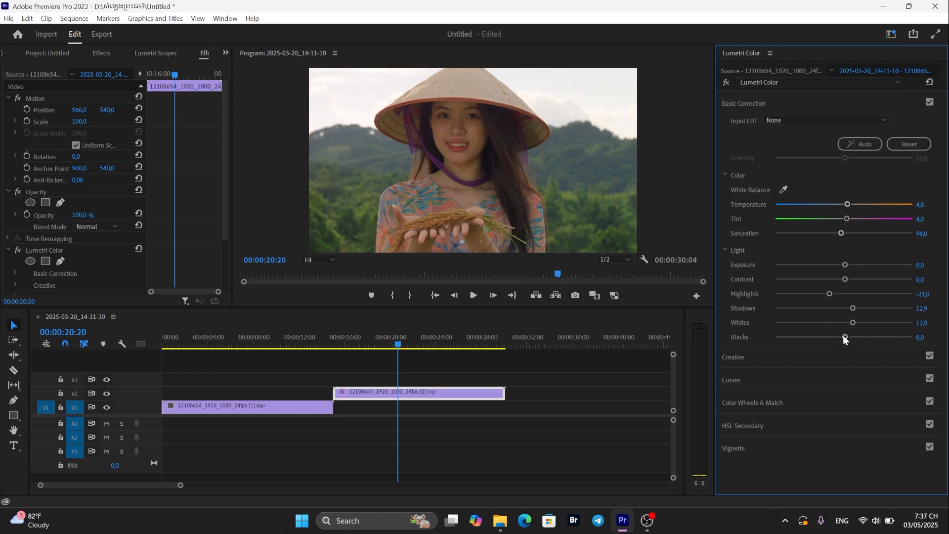
pyautogui.moveTo(843, 335); pyautogui.dragTo(827, 337)
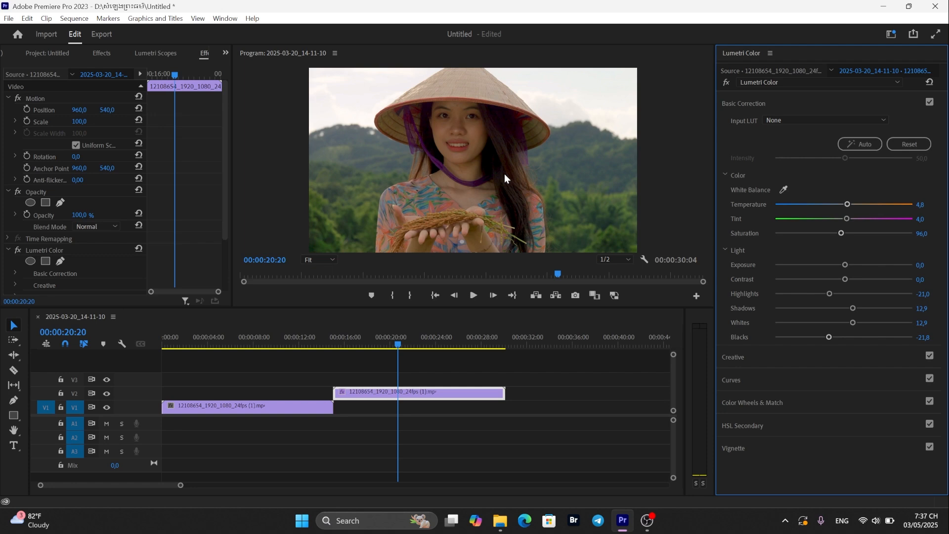
pyautogui.moveTo(830, 338); pyautogui.dragTo(877, 338)
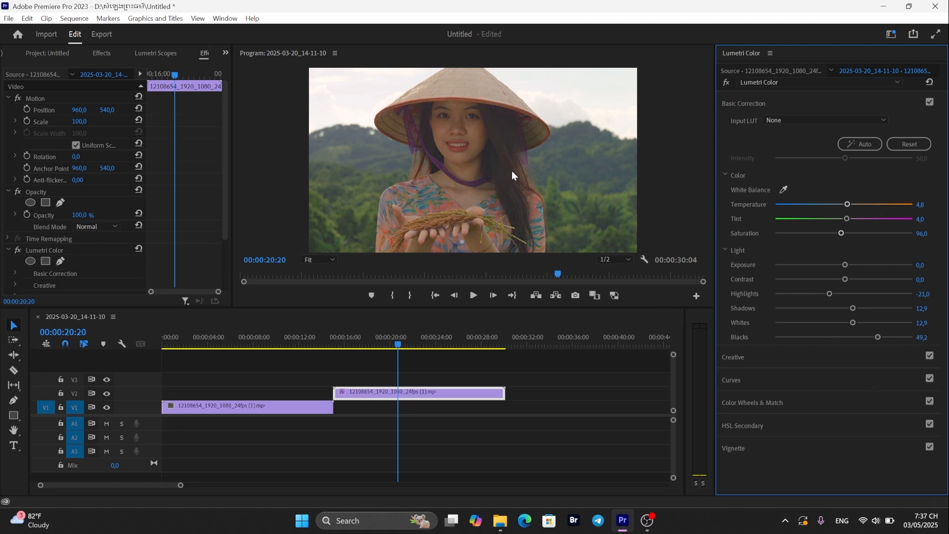
pyautogui.moveTo(856, 337); pyautogui.dragTo(828, 342)
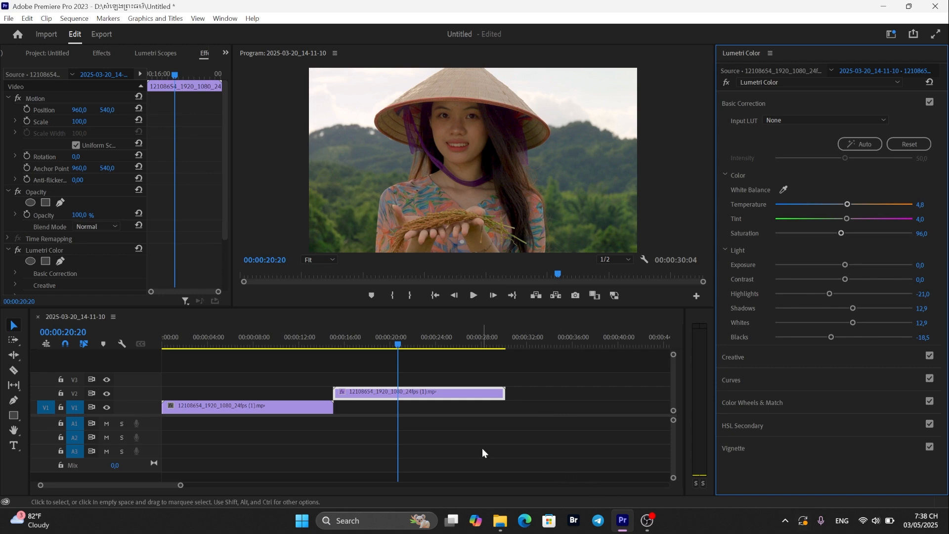
# - Open the HSL Secondary key and sample the woman's face skin colour with the eyedropper
pyautogui.click(440, 394)
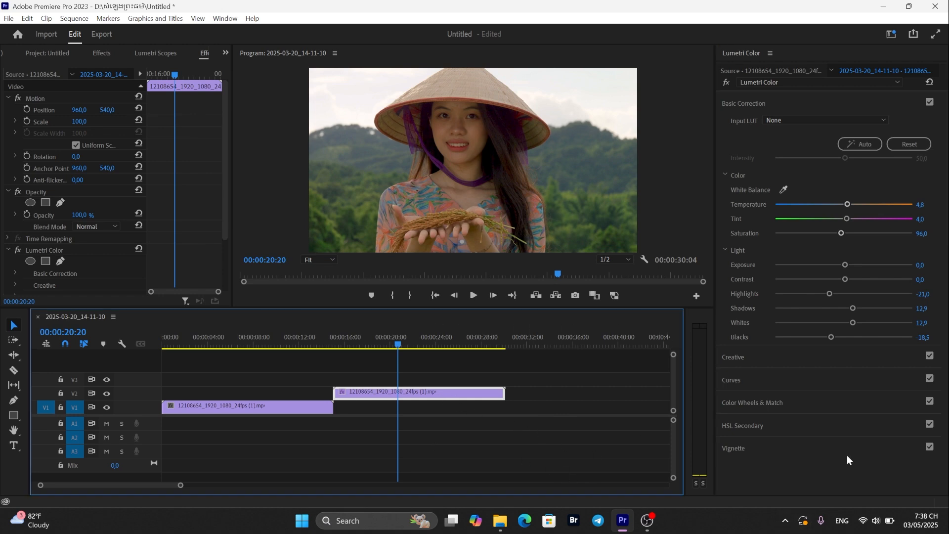
pyautogui.click(748, 426)
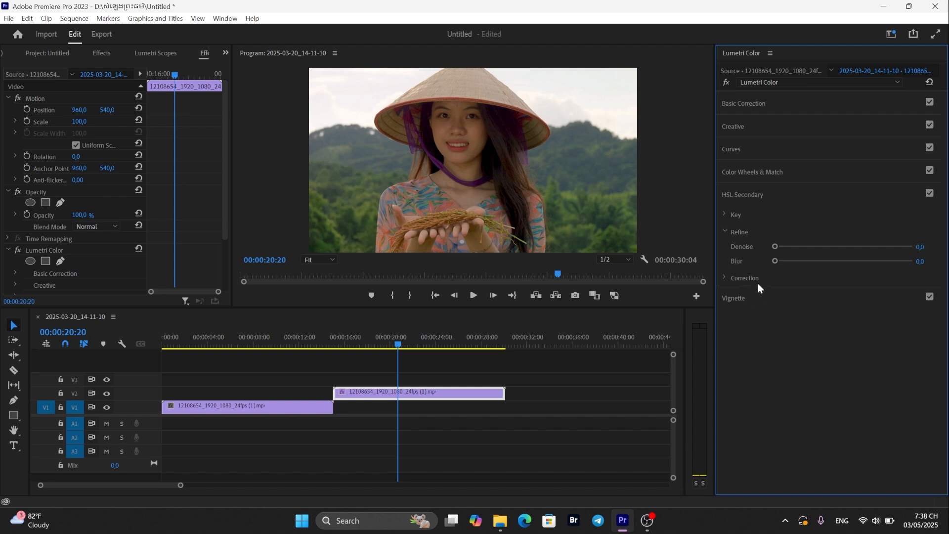
pyautogui.click(723, 214)
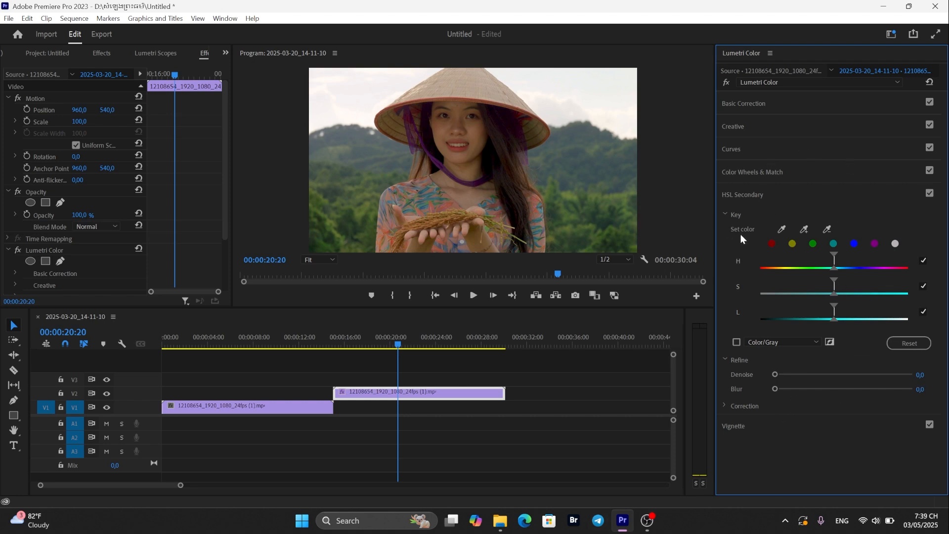
pyautogui.click(783, 228)
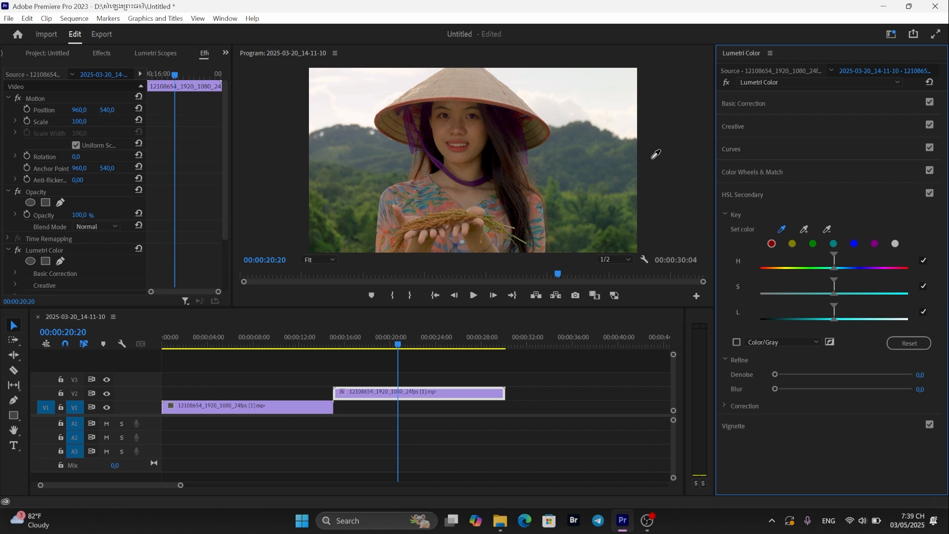
pyautogui.click(475, 129)
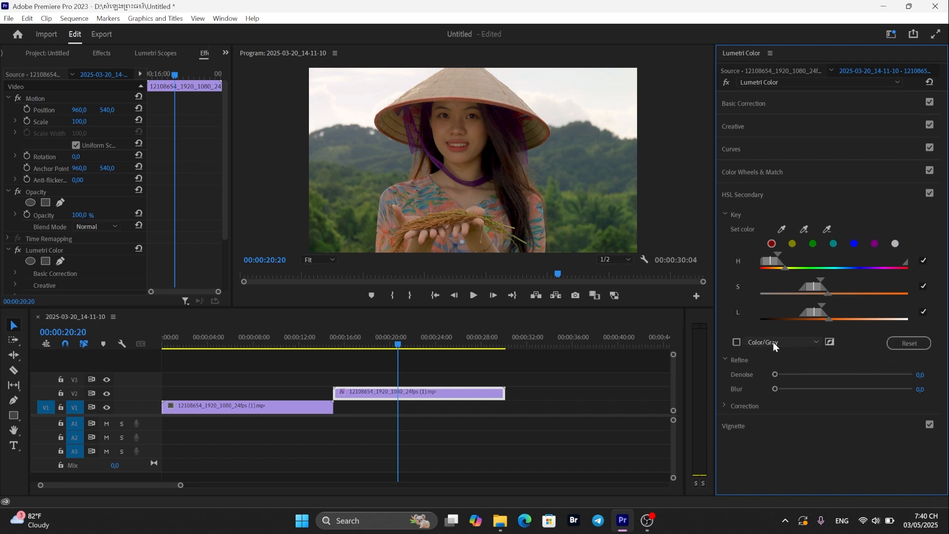
# - Turn on the key preview and set its display mode to Color/Black
pyautogui.click(737, 342)
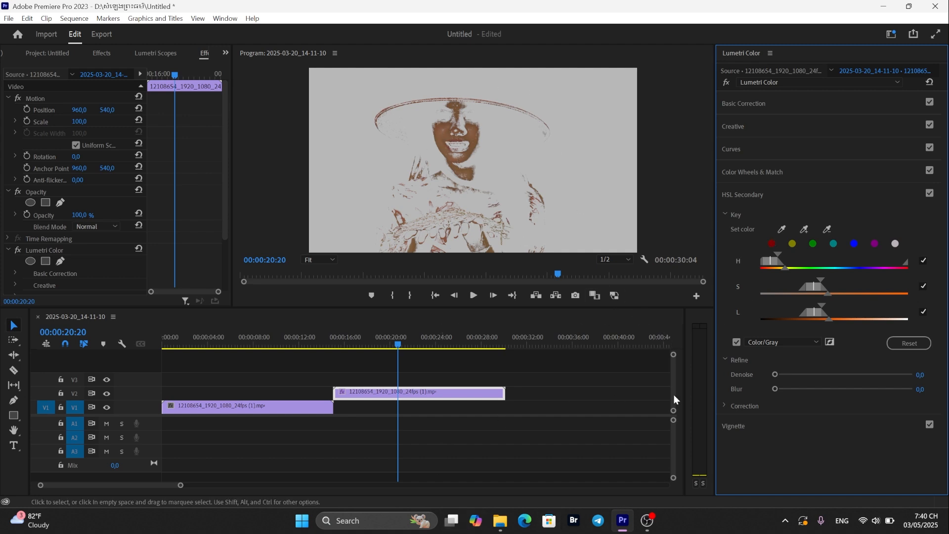
pyautogui.click(814, 340)
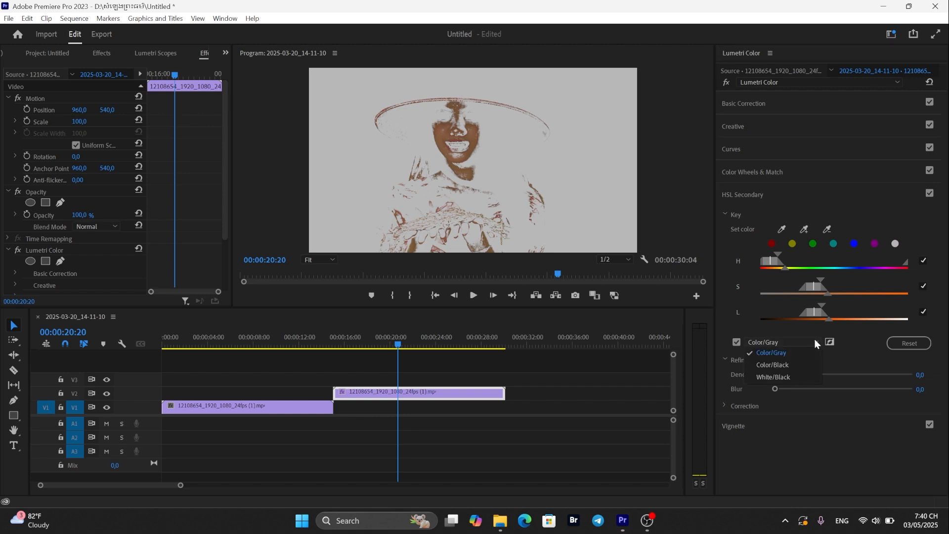
pyautogui.click(802, 365)
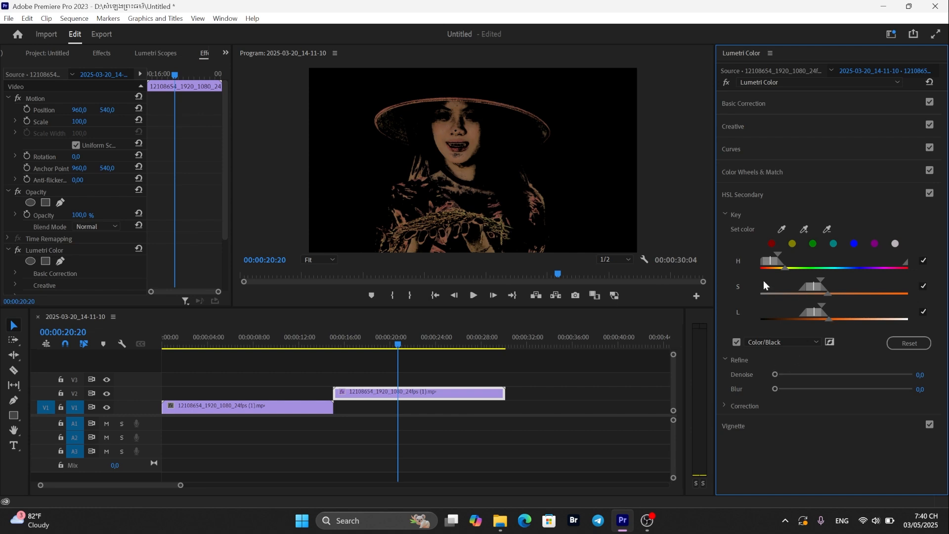
# - Refine the key's Hue, Saturation and Luminance ranges to isolate the skin tones
pyautogui.moveTo(826, 292); pyautogui.dragTo(843, 292)
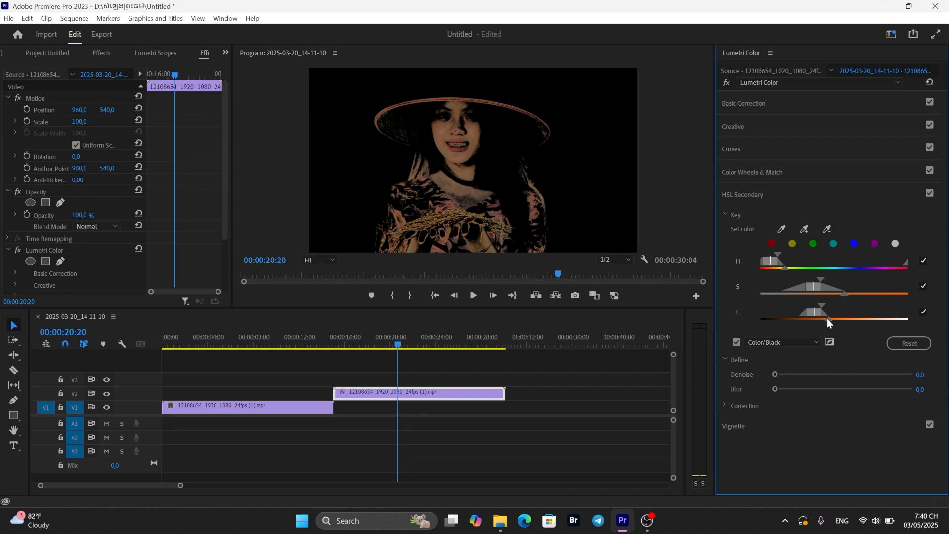
pyautogui.moveTo(828, 320); pyautogui.dragTo(788, 318)
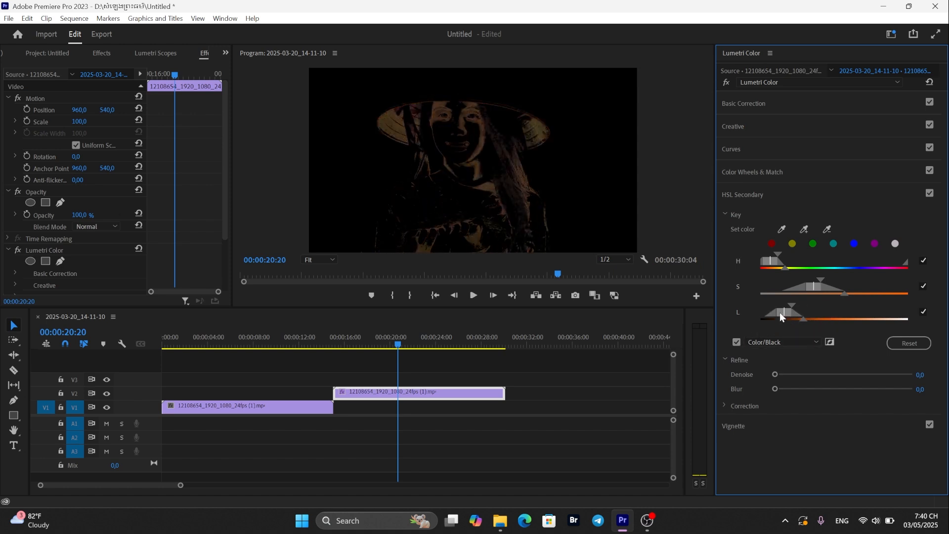
pyautogui.moveTo(781, 314); pyautogui.dragTo(858, 318)
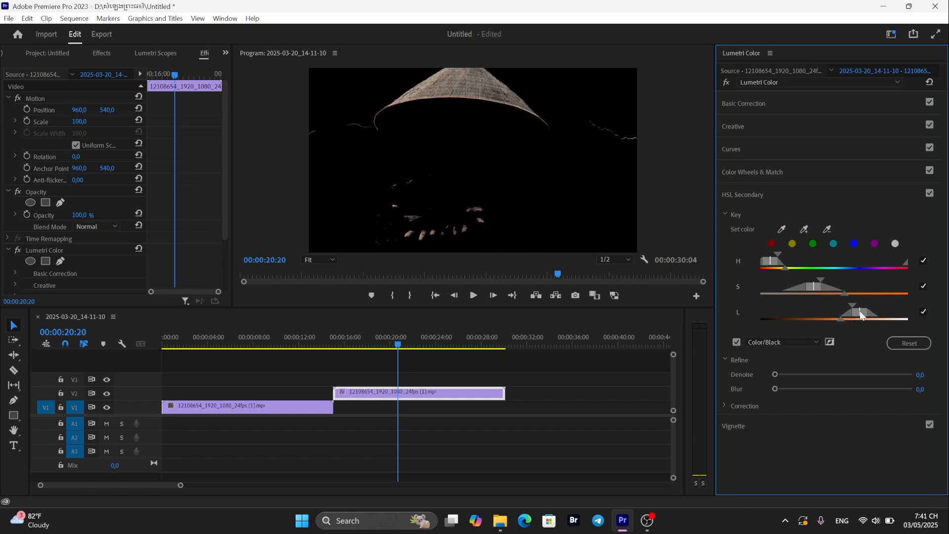
pyautogui.moveTo(860, 310); pyautogui.dragTo(804, 316)
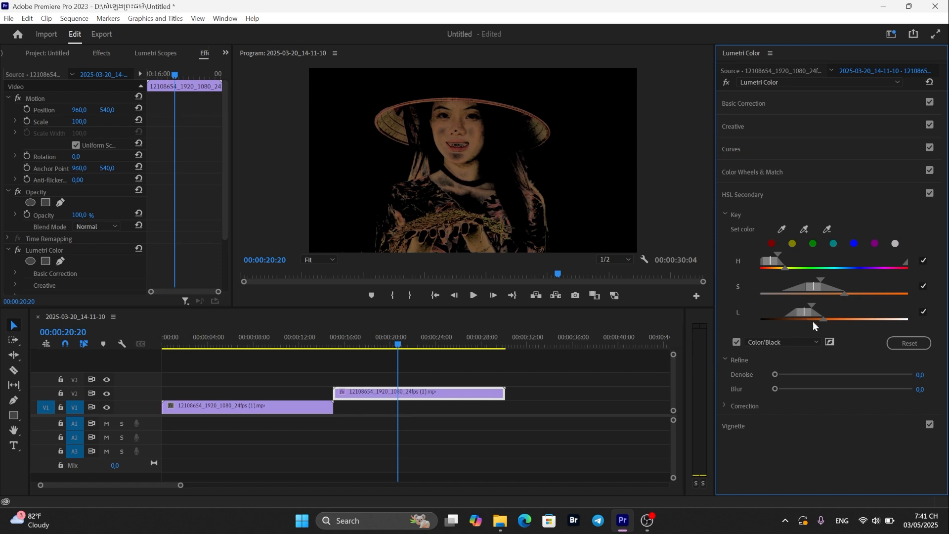
pyautogui.moveTo(818, 285)
pyautogui.mouseDown()
pyautogui.moveTo(807, 285)
pyautogui.moveTo(820, 288)
pyautogui.mouseUp()
pyautogui.moveTo(769, 260); pyautogui.dragTo(791, 264)
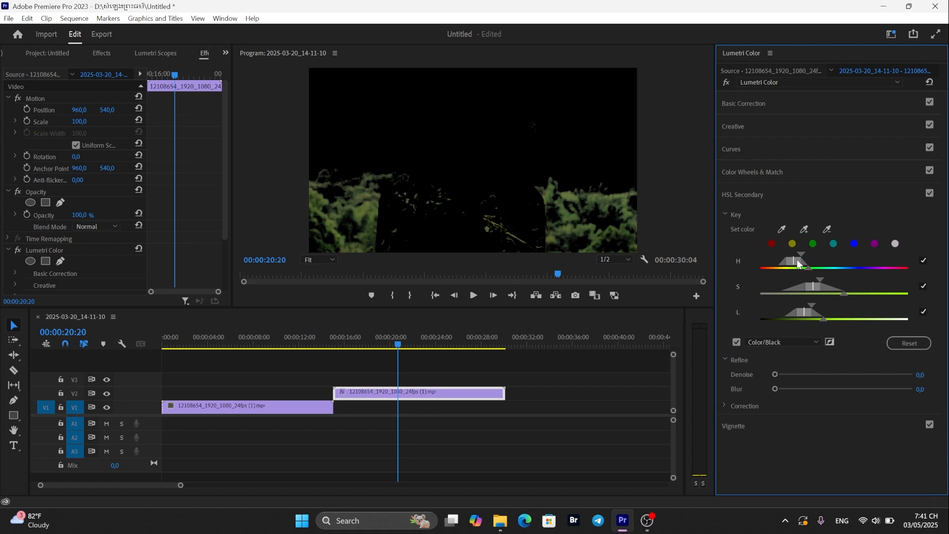
pyautogui.moveTo(797, 263); pyautogui.dragTo(775, 273)
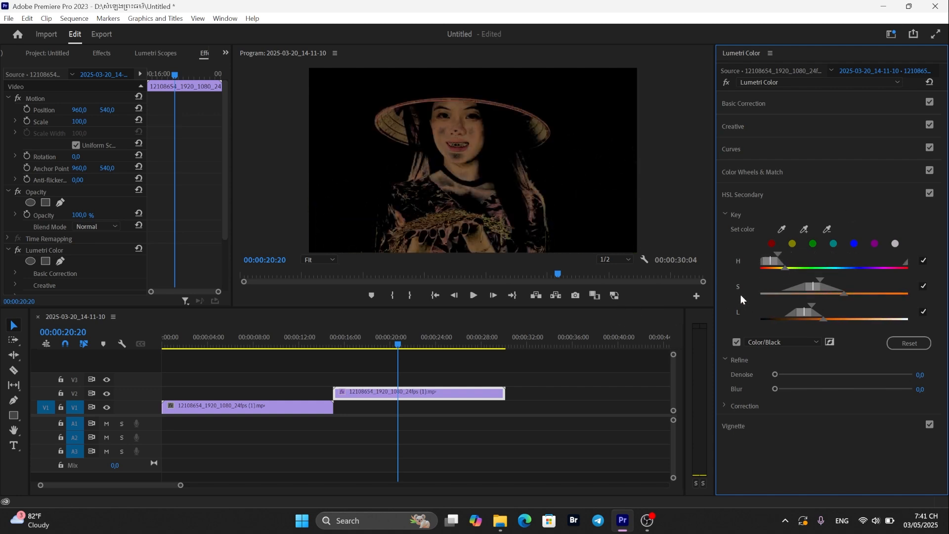
pyautogui.moveTo(817, 285); pyautogui.dragTo(815, 286)
pyautogui.moveTo(805, 311); pyautogui.dragTo(805, 310)
# - Set the key's Denoise to 27.0 and Blur to 2.8
pyautogui.moveTo(775, 375); pyautogui.dragTo(797, 376)
pyautogui.moveTo(809, 375); pyautogui.dragTo(812, 374)
pyautogui.moveTo(774, 389); pyautogui.dragTo(780, 389)
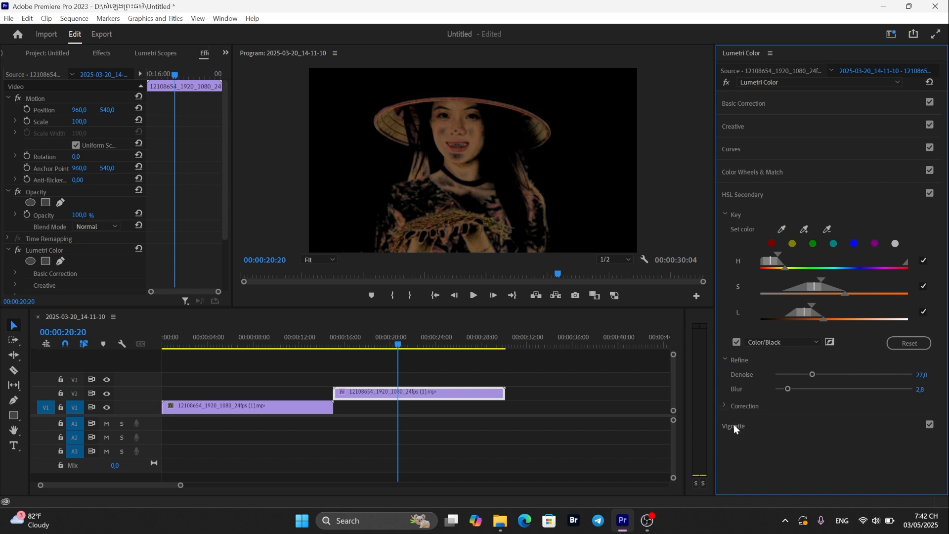
# - Open the HSL Secondary Correction controls, set Sharpen to 12.1 and turn off the key preview
pyautogui.click(725, 406)
pyautogui.scroll(-3, 811, 402)
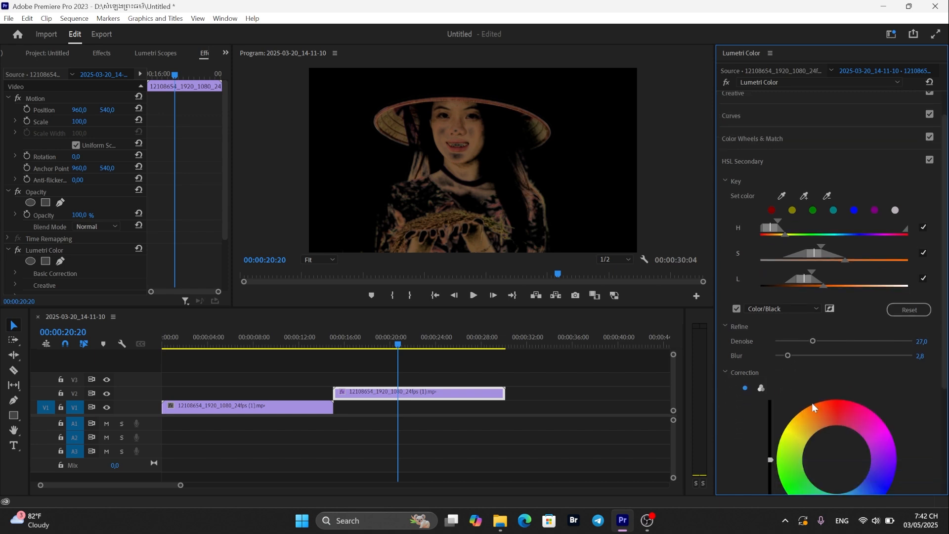
pyautogui.scroll(-4, 918, 414)
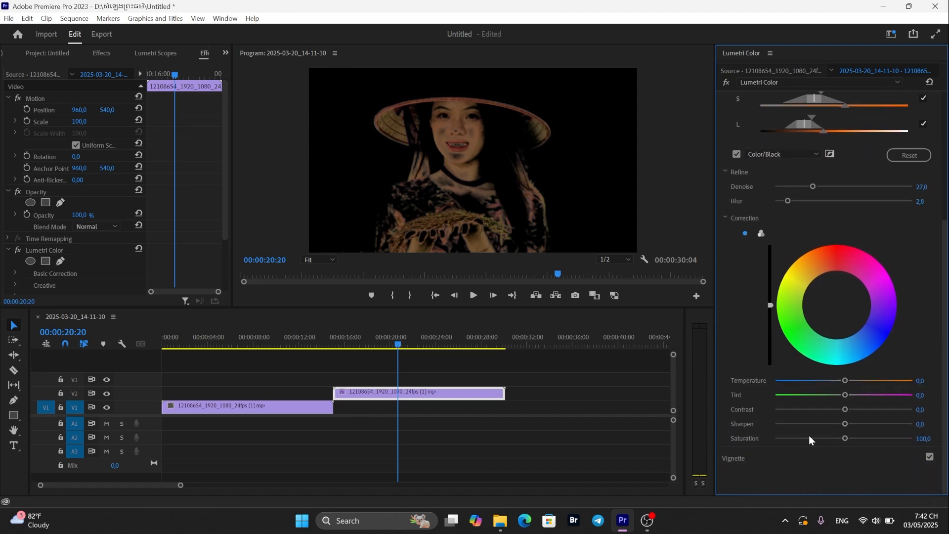
pyautogui.moveTo(846, 424)
pyautogui.mouseDown()
pyautogui.moveTo(833, 425)
pyautogui.moveTo(860, 426)
pyautogui.mouseUp()
pyautogui.moveTo(858, 424); pyautogui.dragTo(819, 426)
pyautogui.moveTo(818, 423); pyautogui.dragTo(851, 423)
pyautogui.click(736, 153)
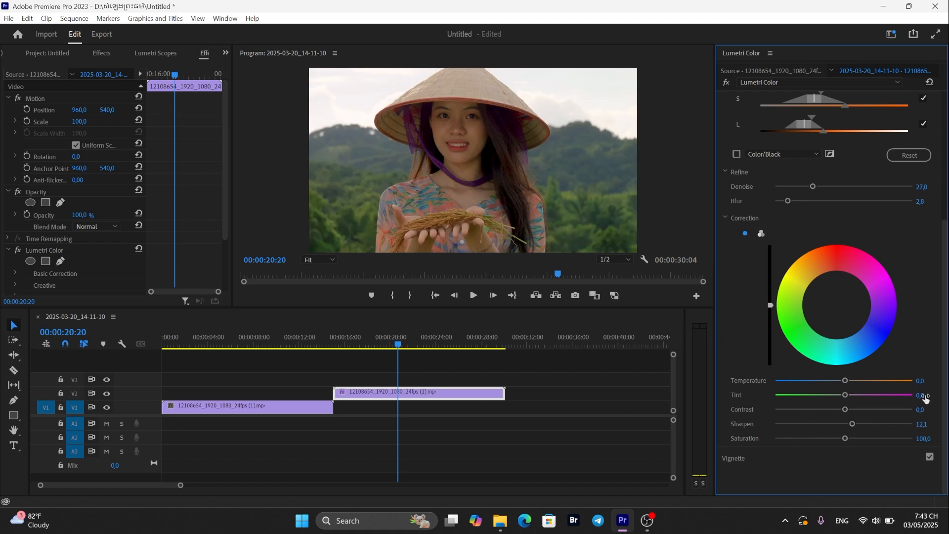
# - Play the sequence to compare the original portrait clip with the corrected copy
pyautogui.moveTo(945, 314); pyautogui.dragTo(945, 182)
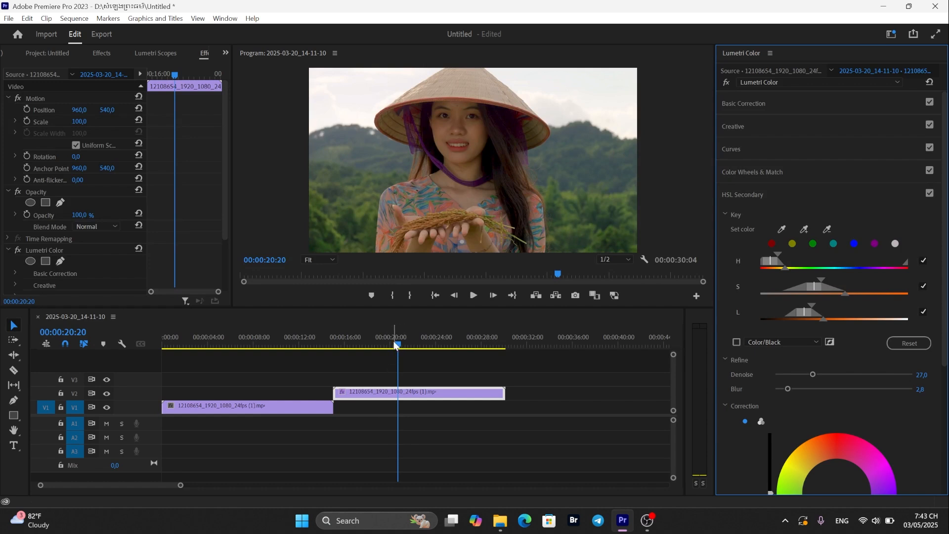
pyautogui.click(266, 380)
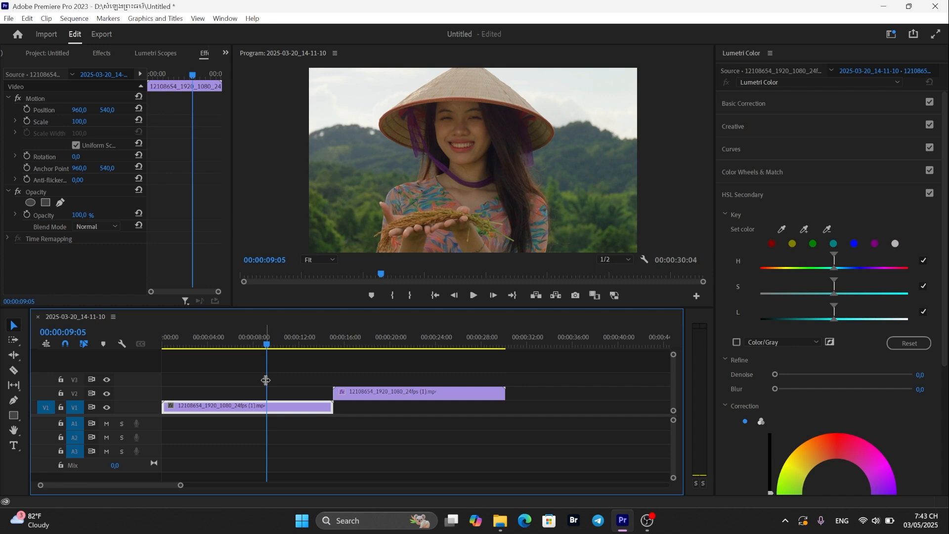
pyautogui.press('space')
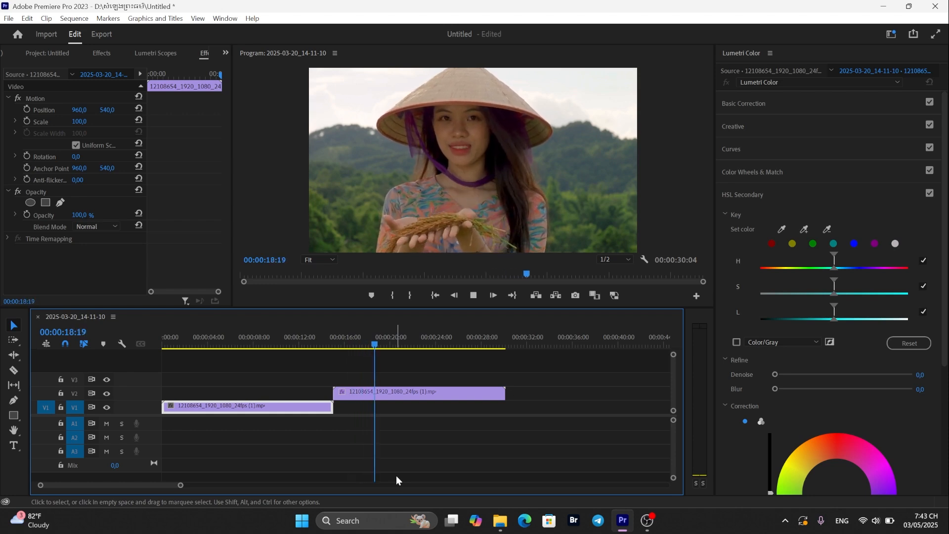
pyautogui.press('space')
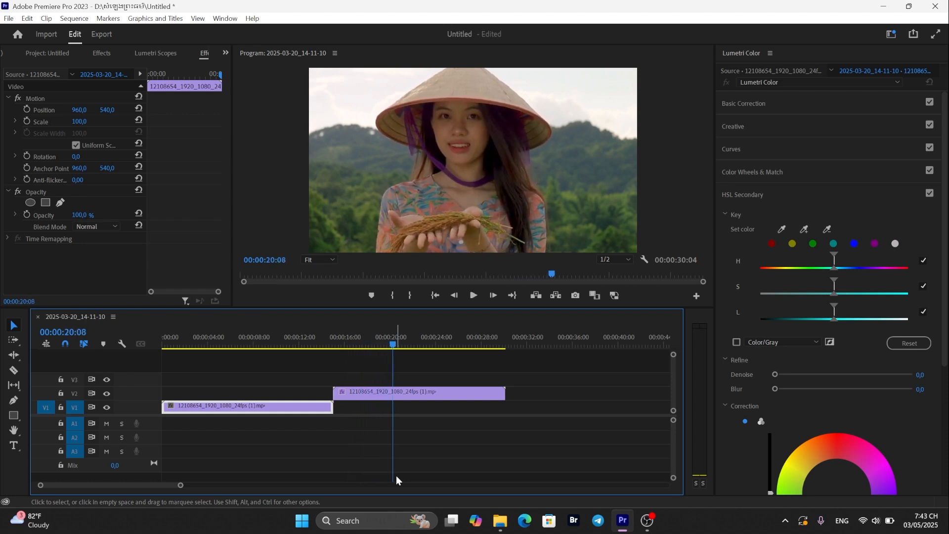
pyautogui.press('space')
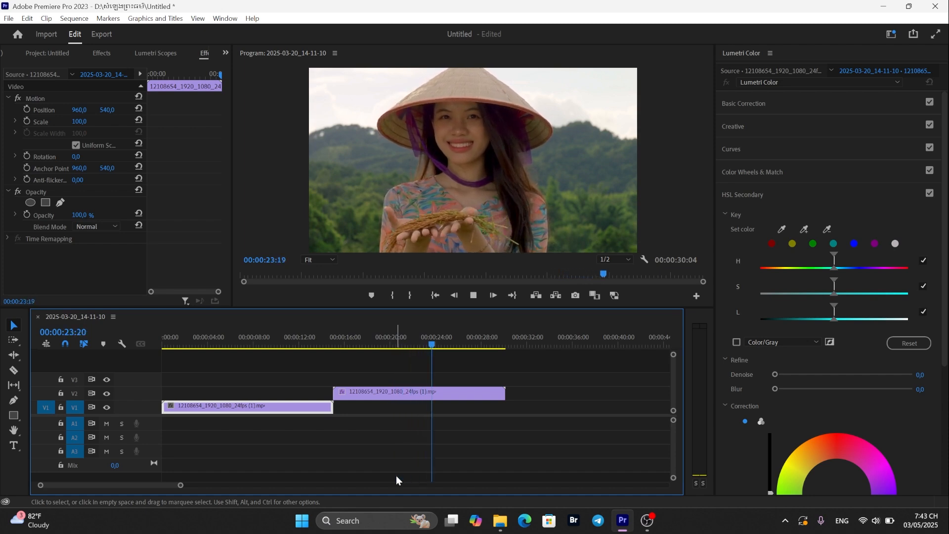
# - Scrub back into the original portrait clip and play it again to review the ungraded look
pyautogui.press('space')
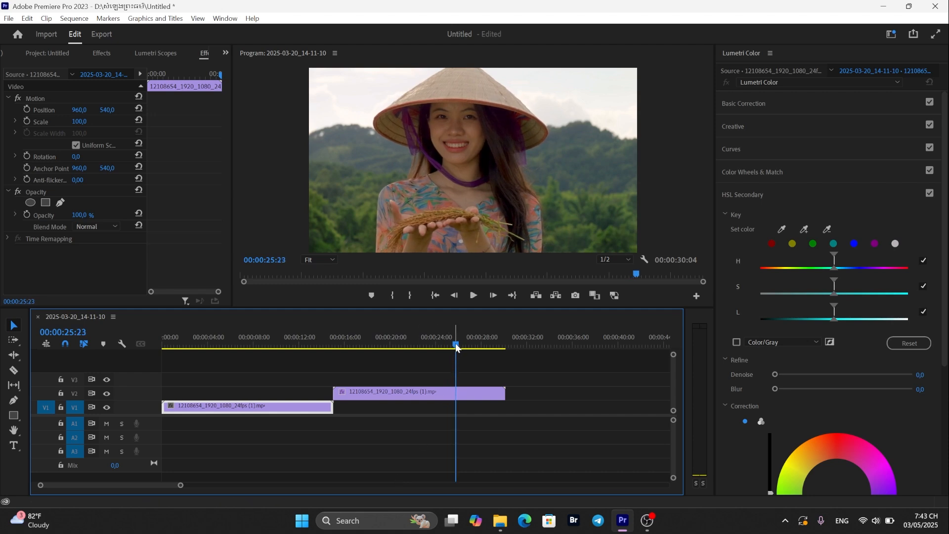
pyautogui.moveTo(455, 347); pyautogui.dragTo(271, 384)
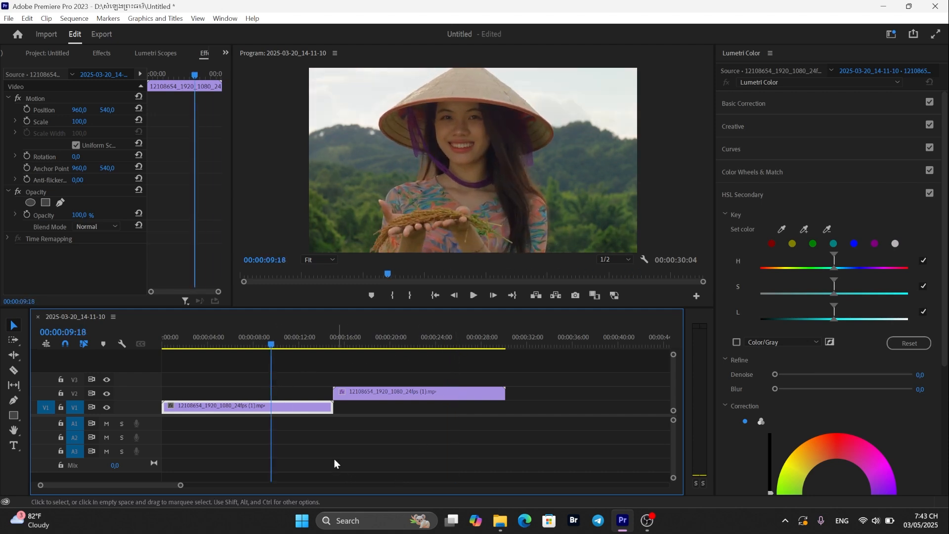
pyautogui.moveTo(273, 345); pyautogui.dragTo(249, 346)
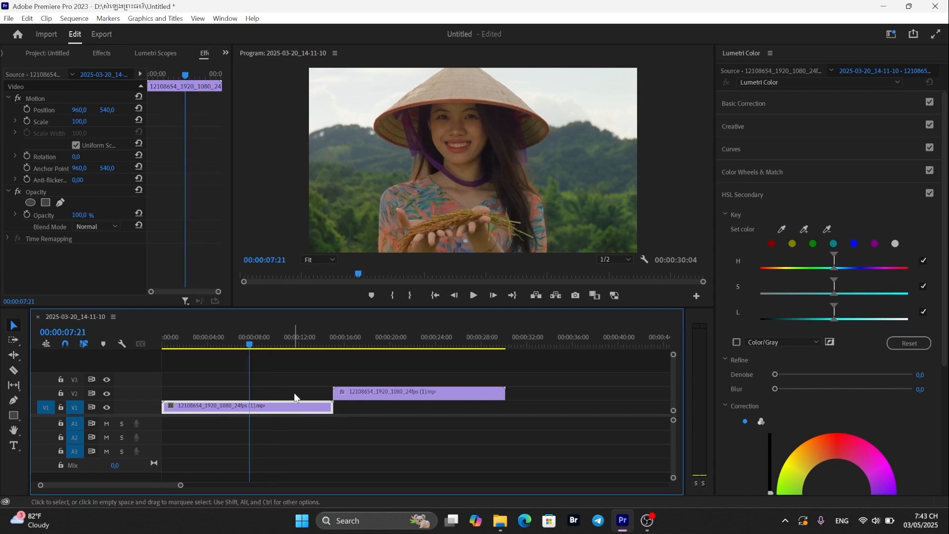
pyautogui.press('space')
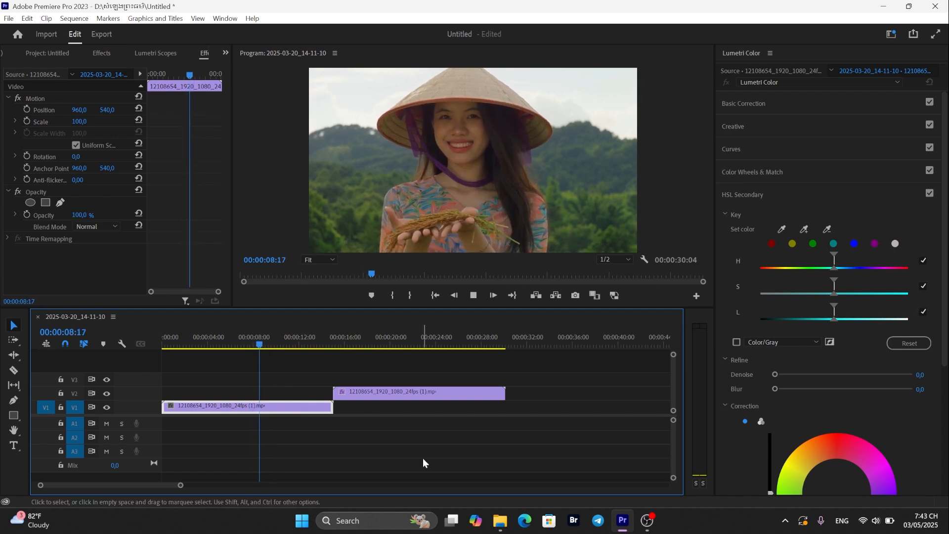
pyautogui.press('space')
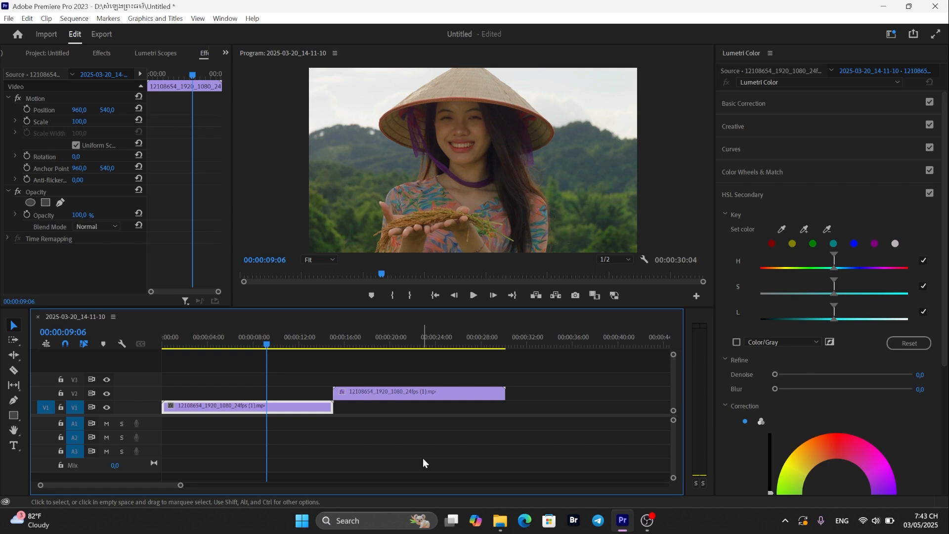
pyautogui.press('space')
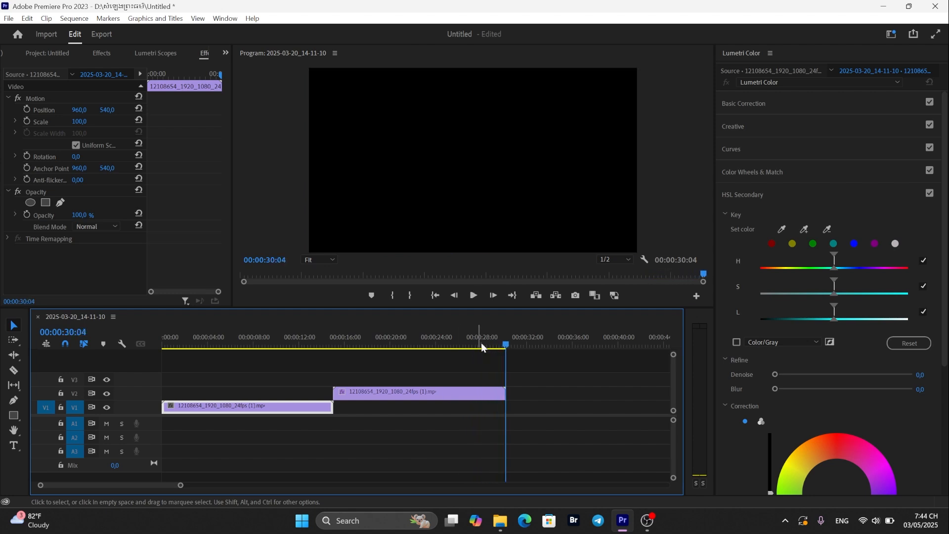
# - Scrub into the corrected copy and replay it while scrolling the Lumetri Color controls down to the Correction wheel
pyautogui.moveTo(505, 343); pyautogui.dragTo(457, 352)
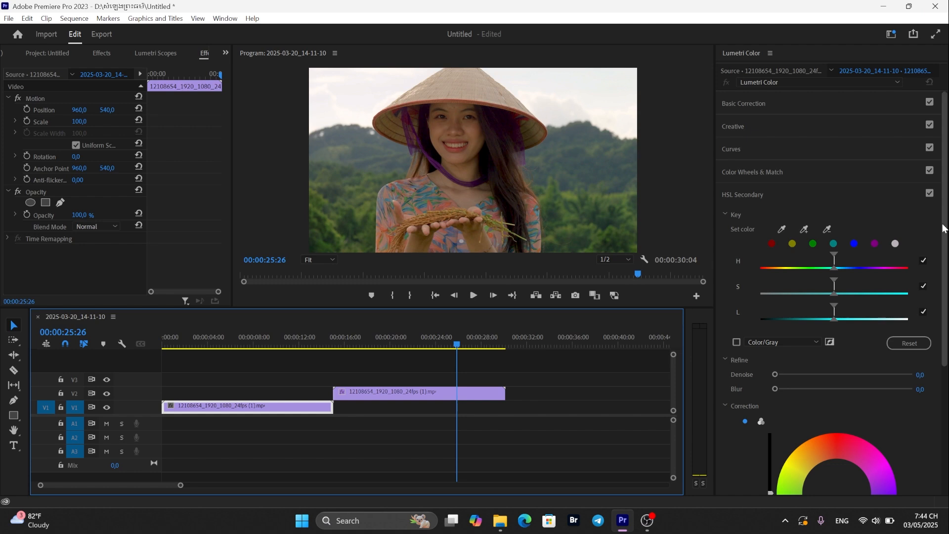
pyautogui.moveTo(944, 230); pyautogui.dragTo(945, 266)
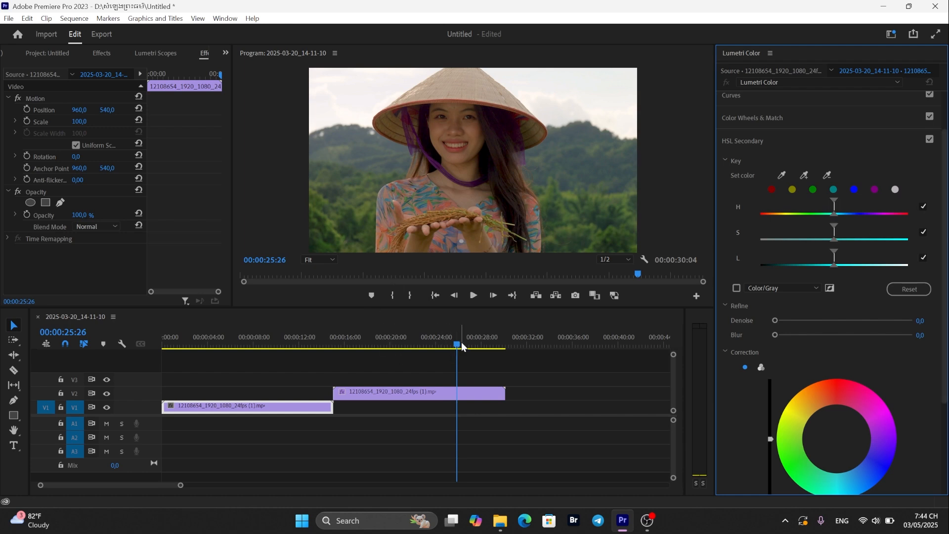
pyautogui.moveTo(457, 345); pyautogui.dragTo(433, 345)
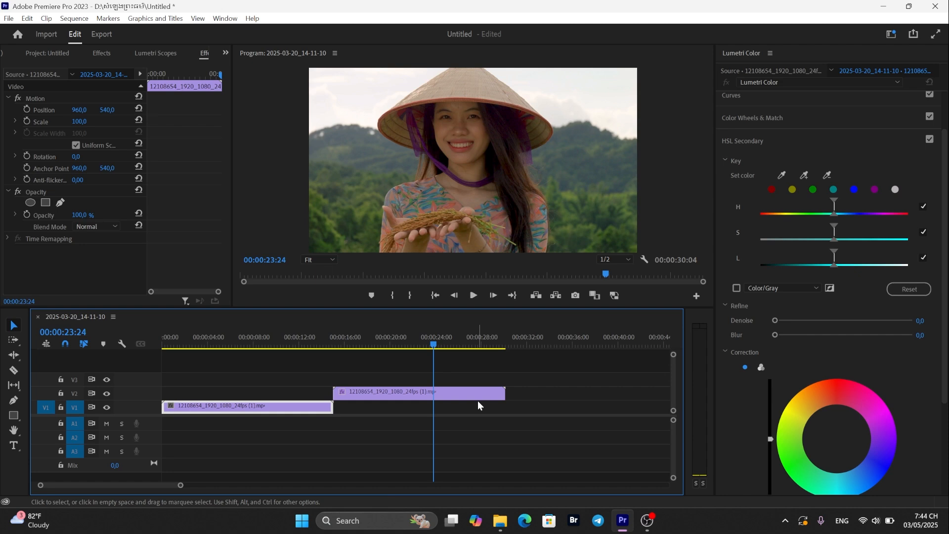
pyautogui.press('space')
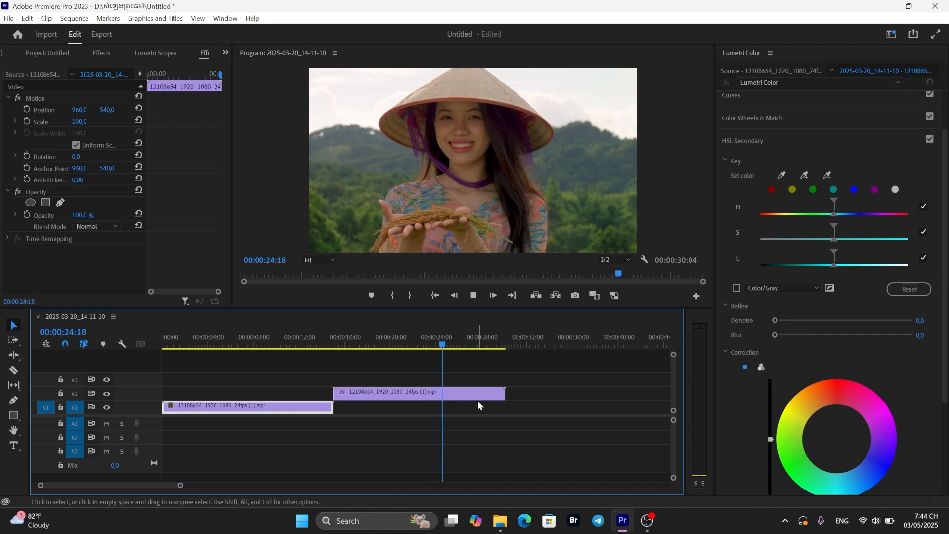
pyautogui.press('space')
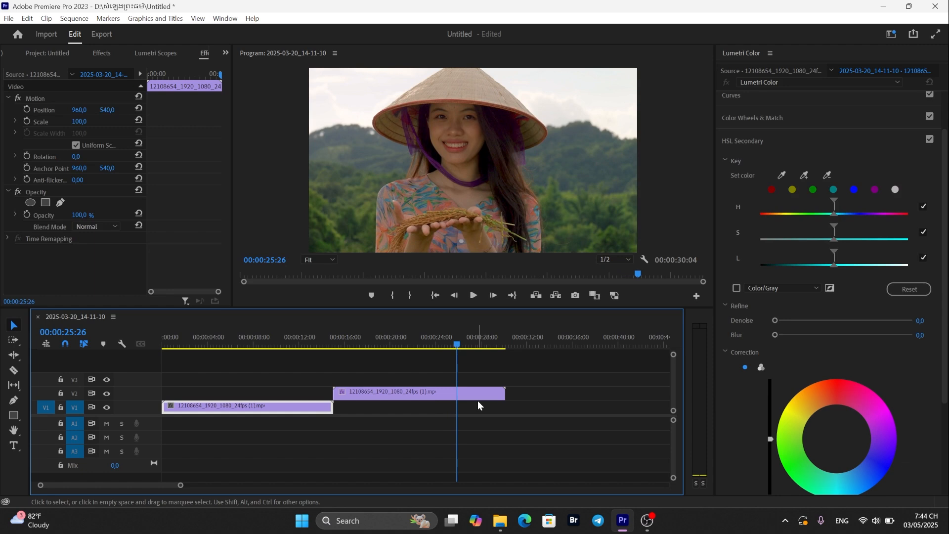